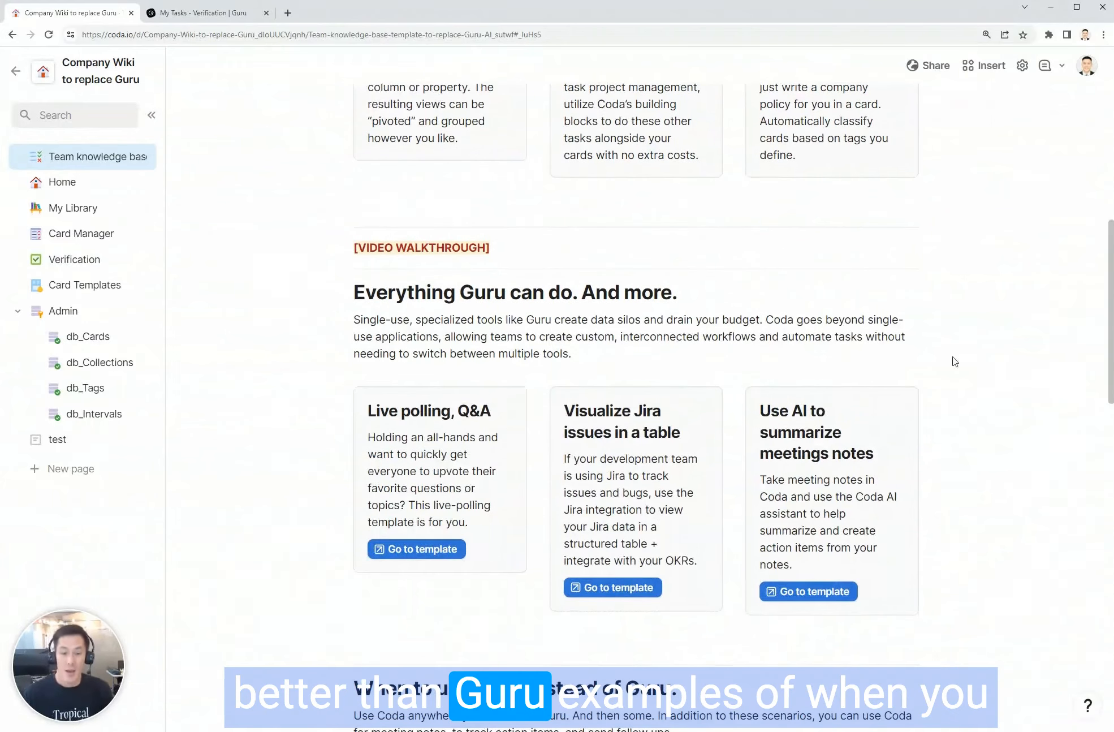
Review the Guru comparison sections on the team knowledge base page, and look over the cards on the Home page.
scroll(583, 390, down, 5)
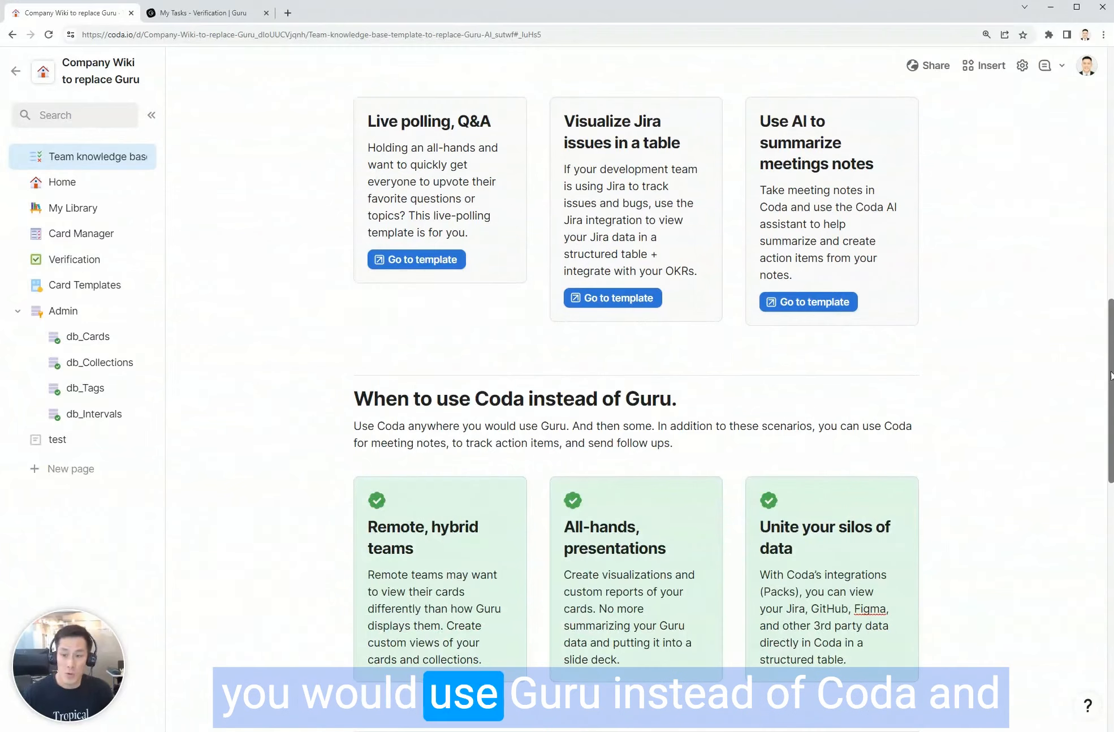
scroll(771, 521, down, 6)
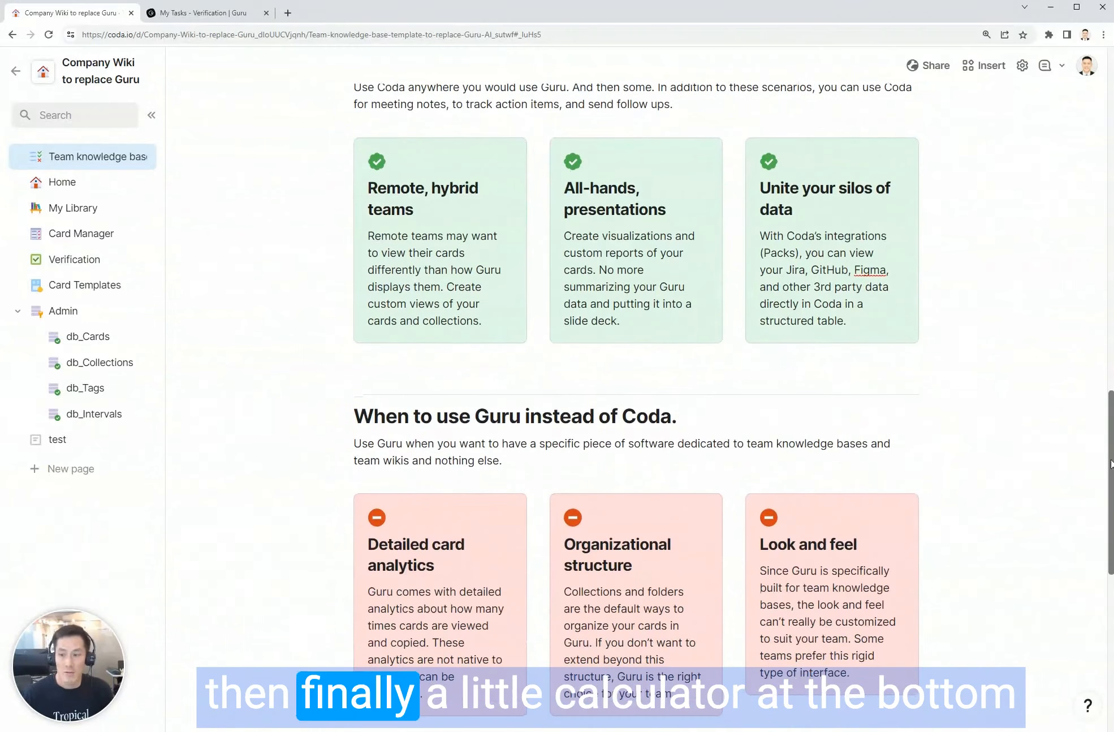
scroll(718, 480, down, 8)
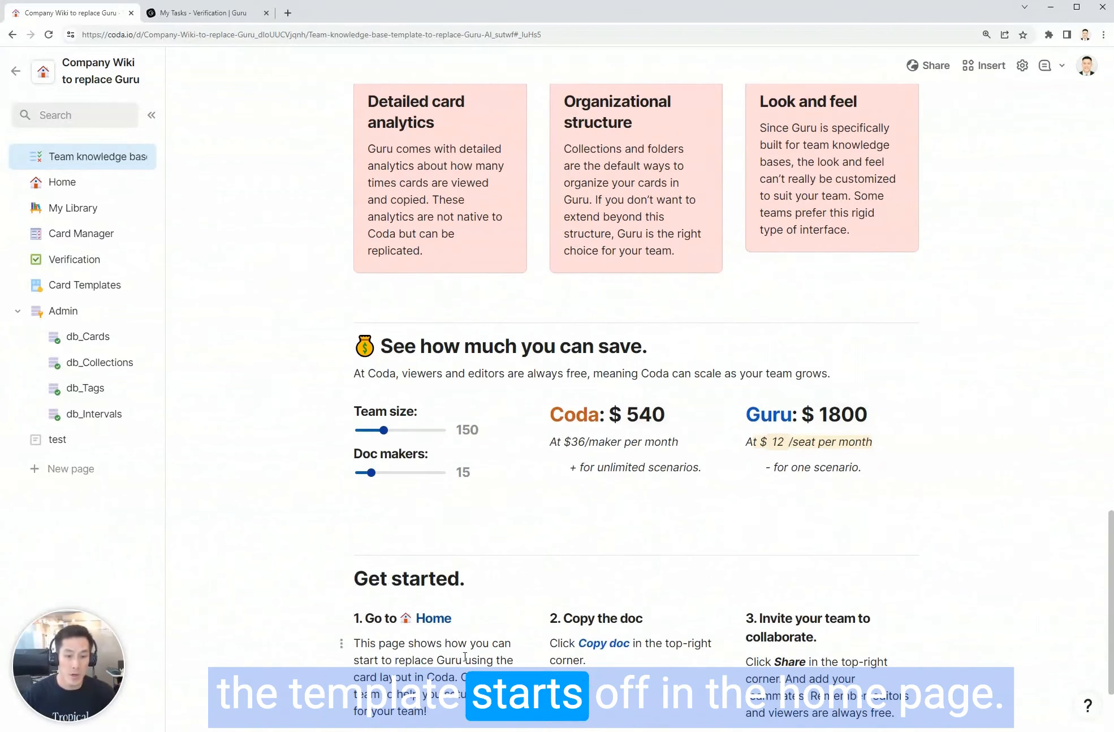
click(433, 618)
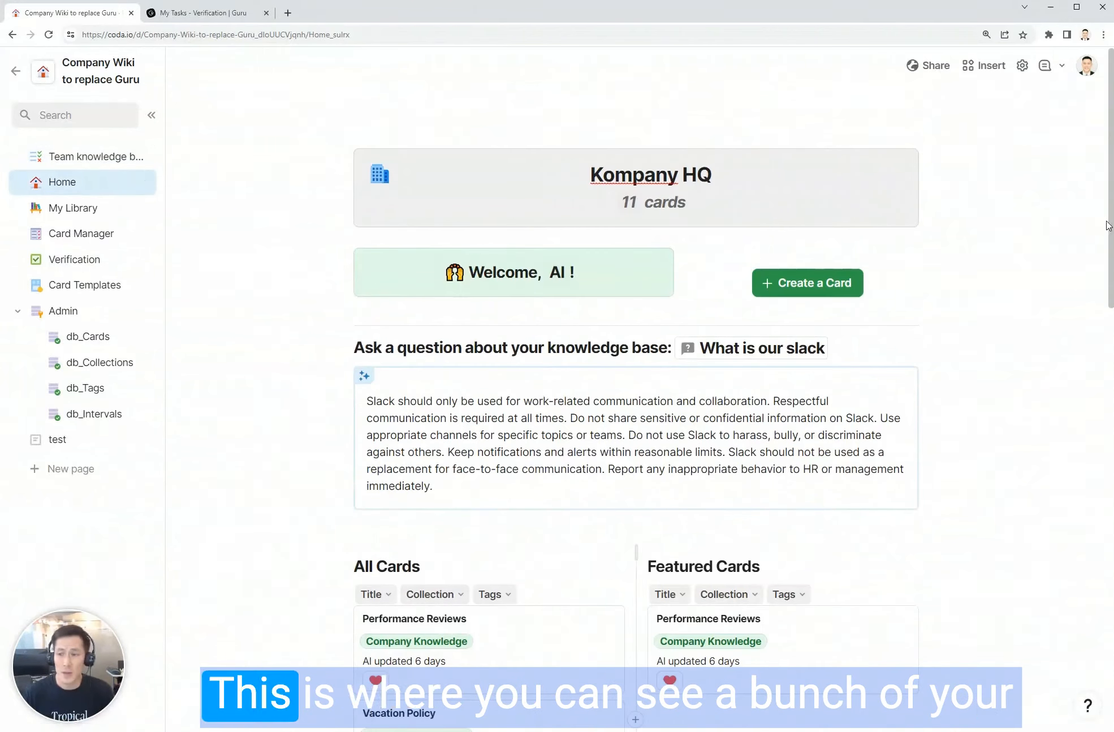
scroll(1110, 221, down, 2)
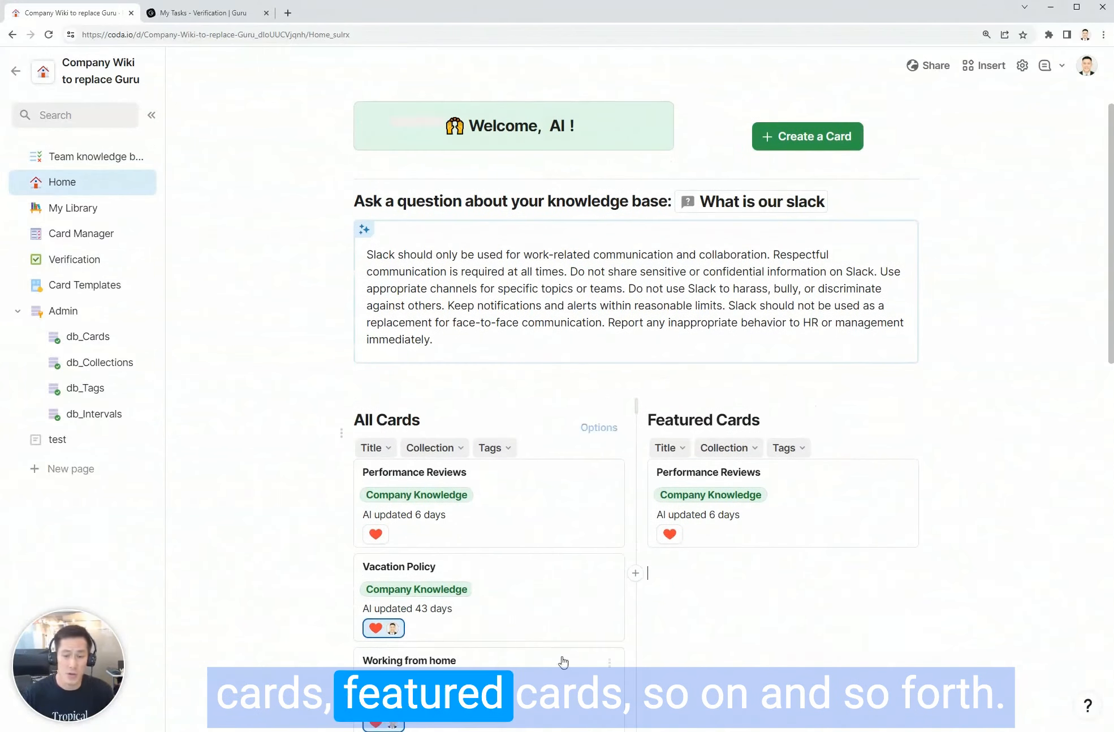
scroll(1110, 225, up, 2)
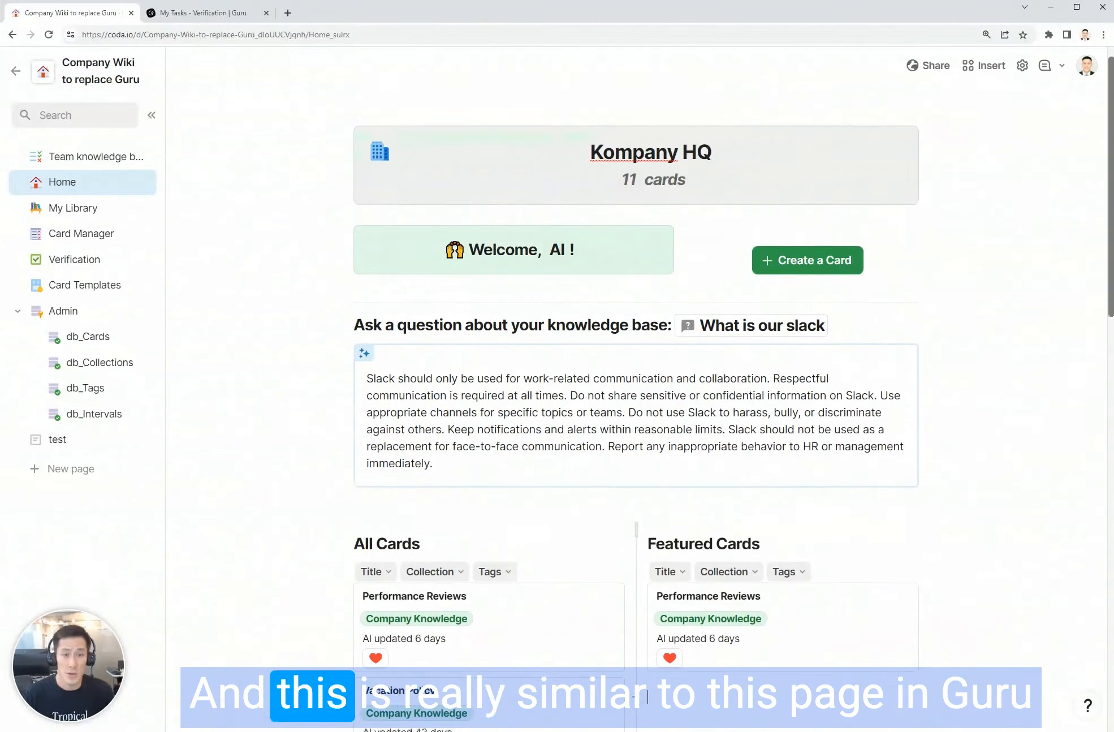
Switch to Guru and browse the Recently Viewed, New Cards and Favorites lists in My Library.
click(224, 14)
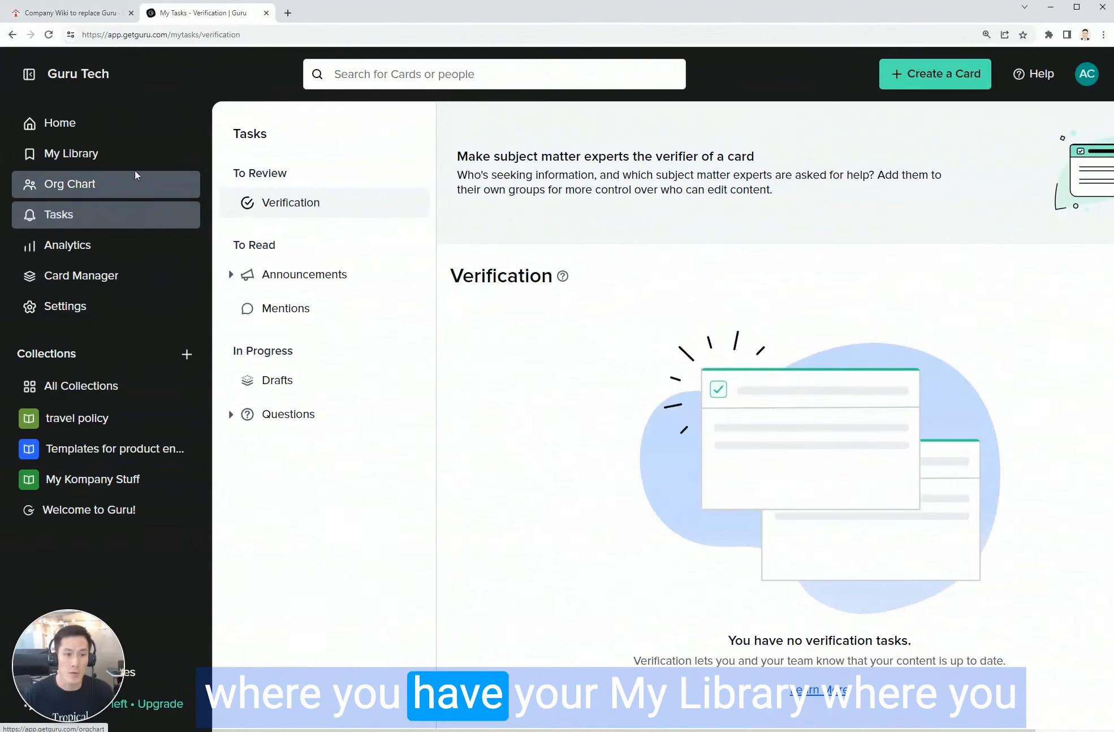
click(155, 156)
click(469, 190)
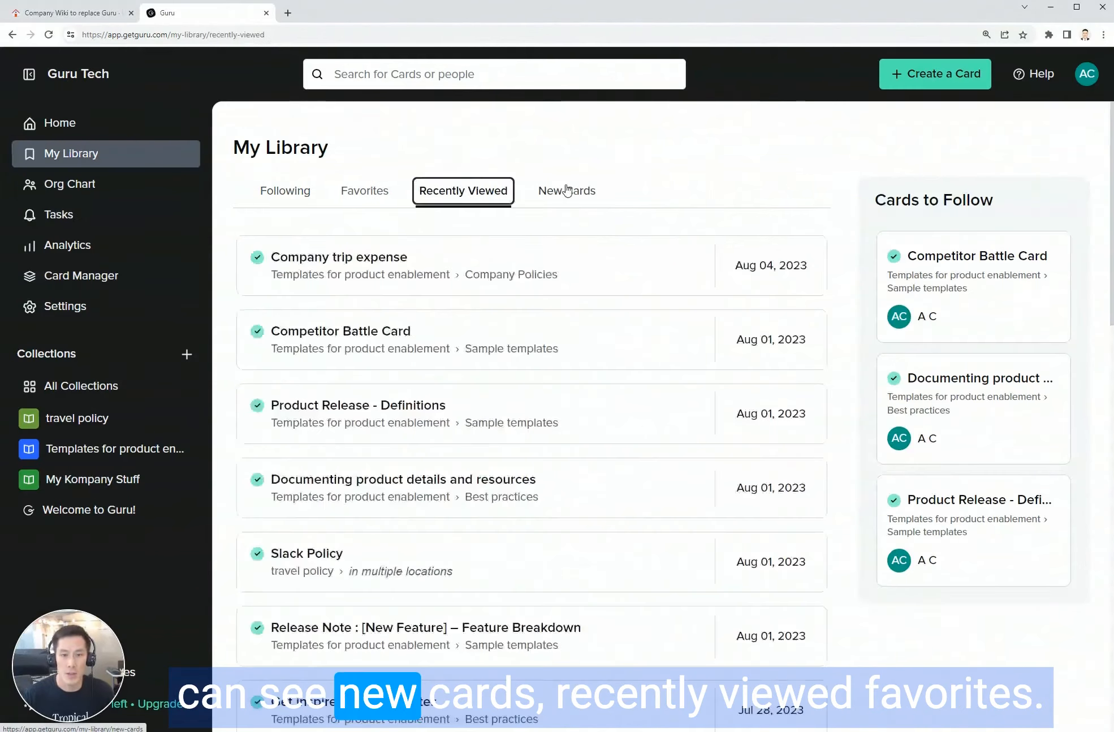
click(568, 190)
click(379, 190)
click(470, 190)
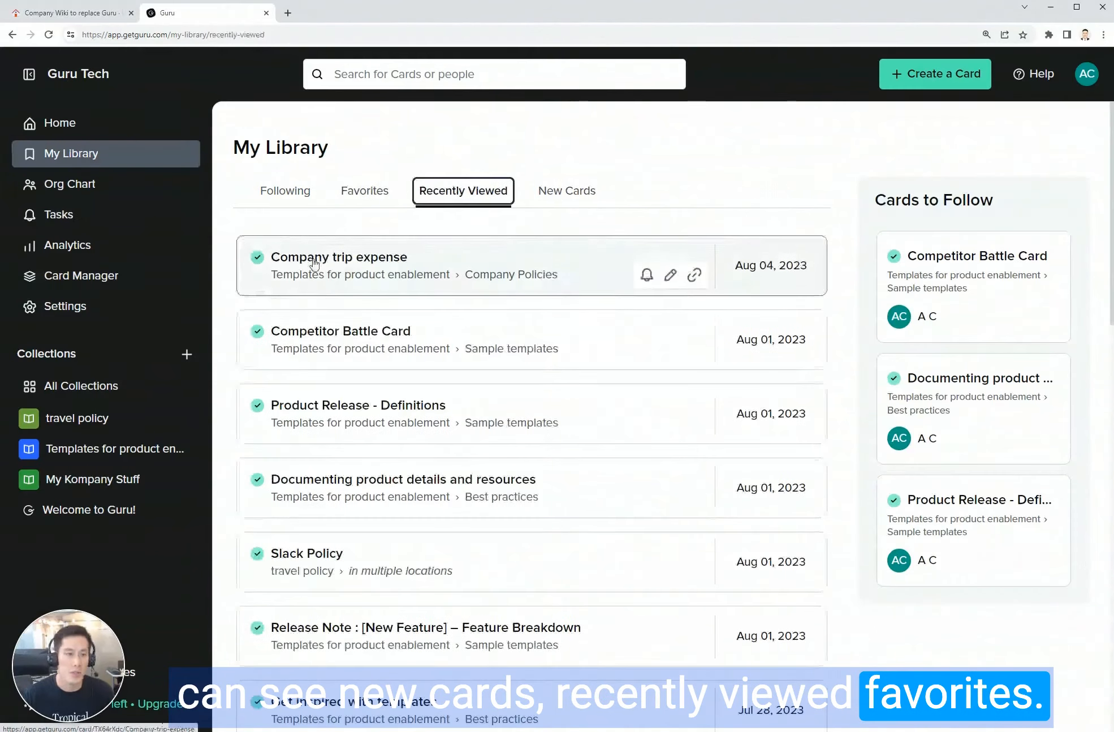
View Guru's Card Manager and the travel policy collection.
click(142, 276)
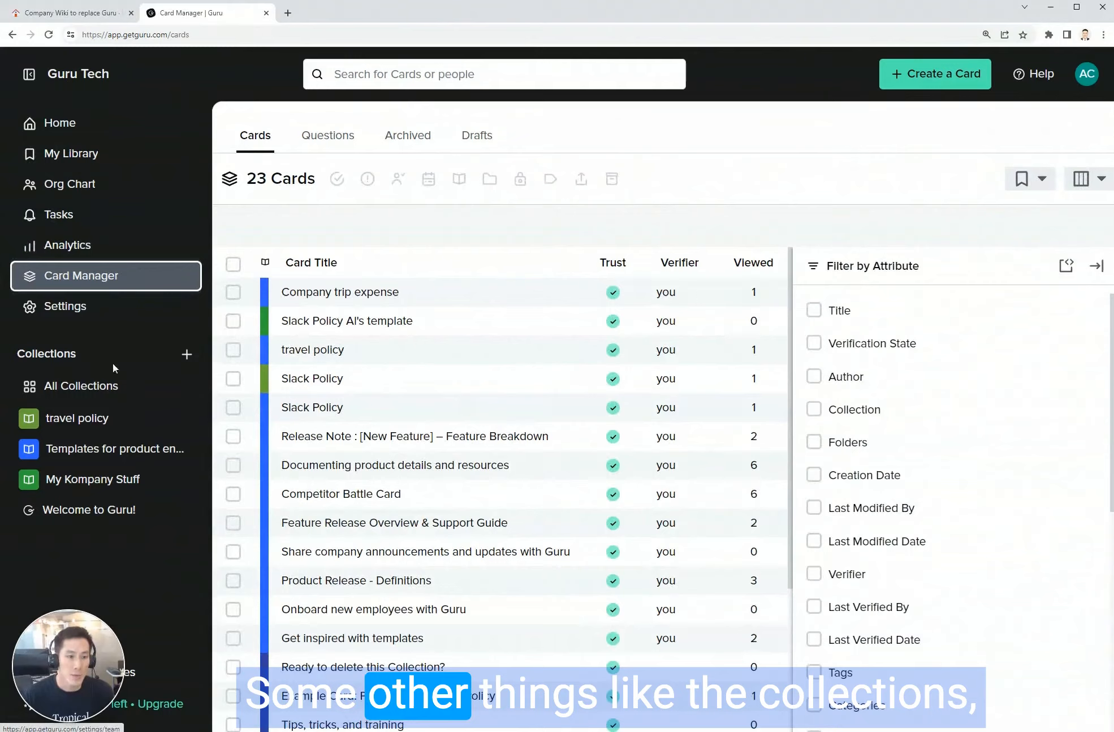
click(112, 419)
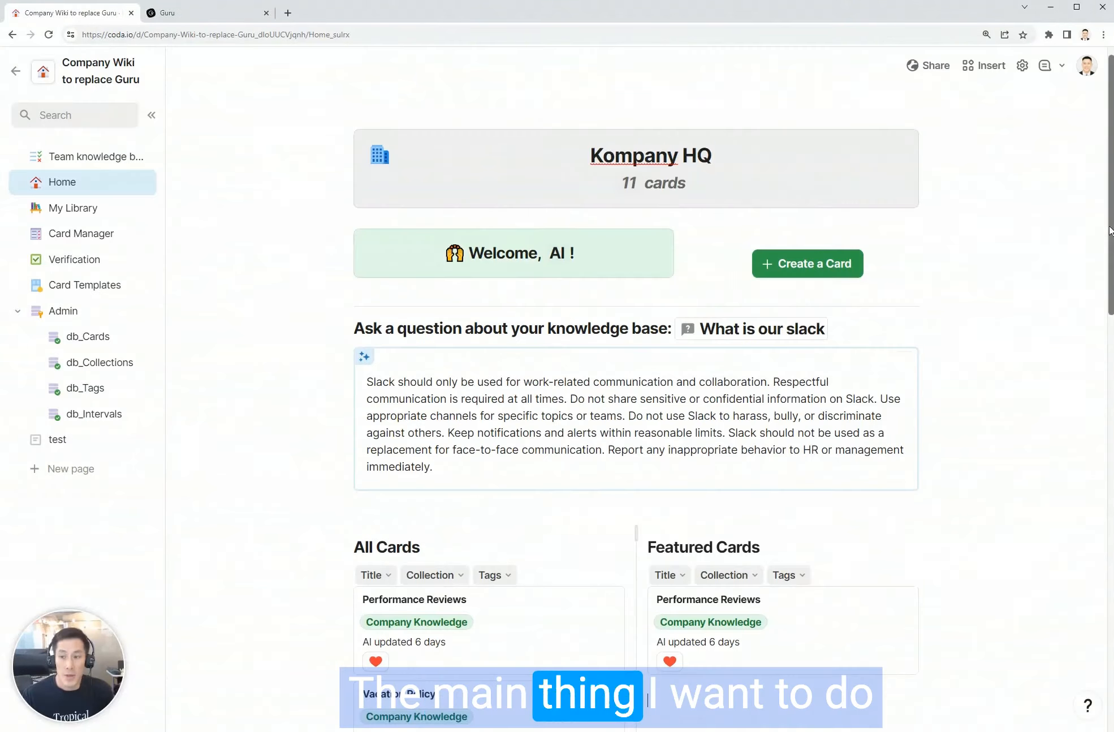
Create a new card from the Coda wiki's Home page and title it "Slack etiquette".
scroll(812, 258, down, 2)
scroll(812, 258, up, 2)
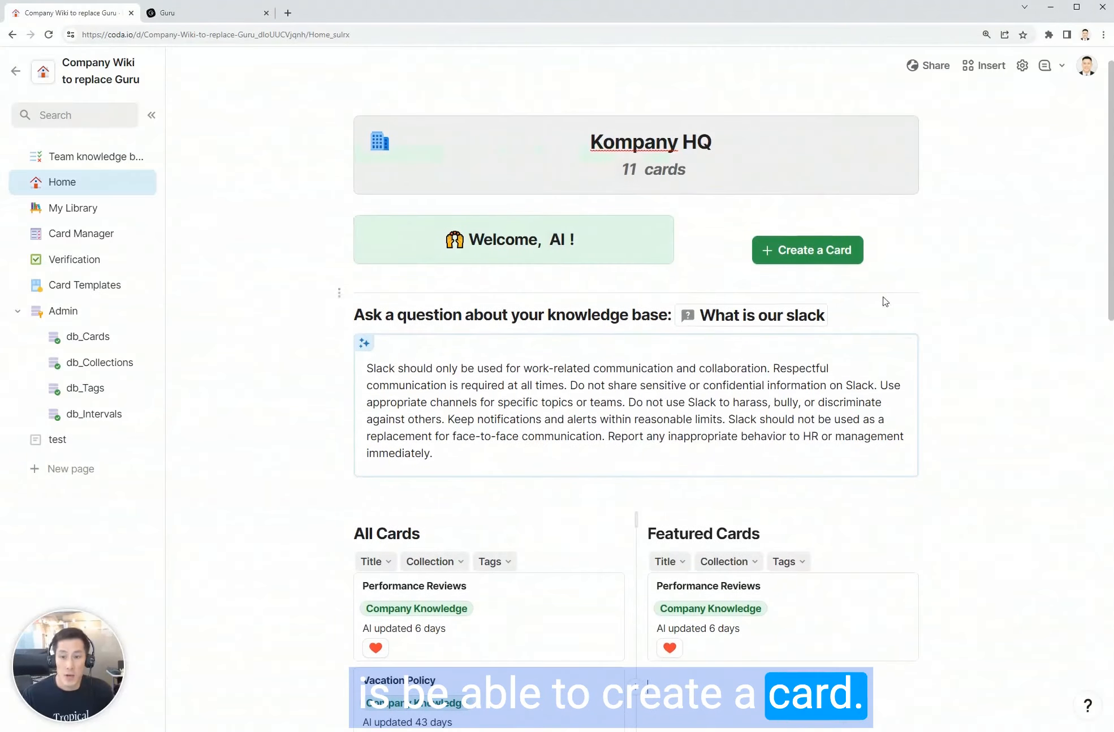
click(811, 259)
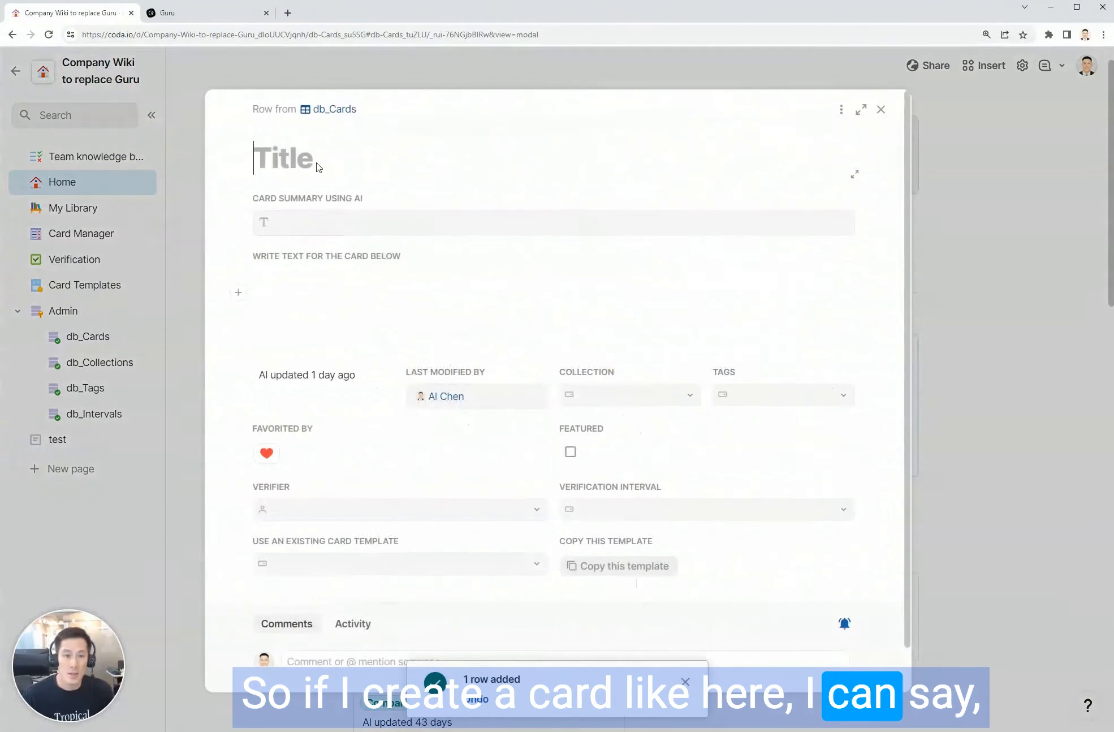
text(Sla)
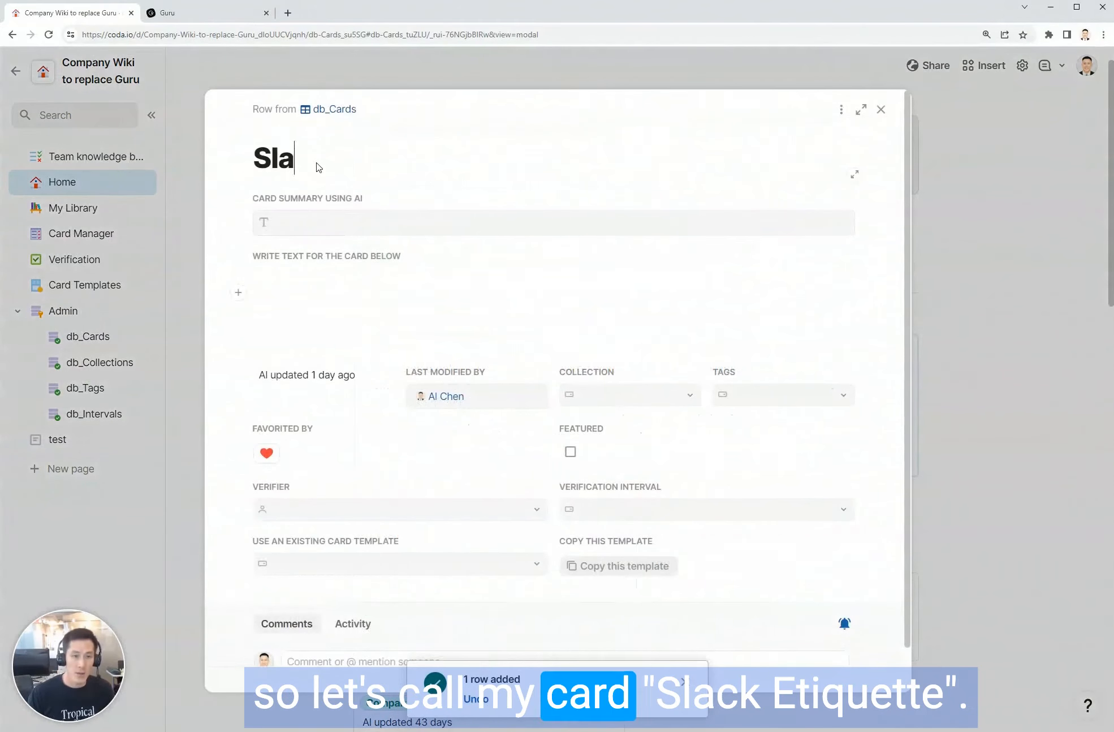
text(ck etiquette)
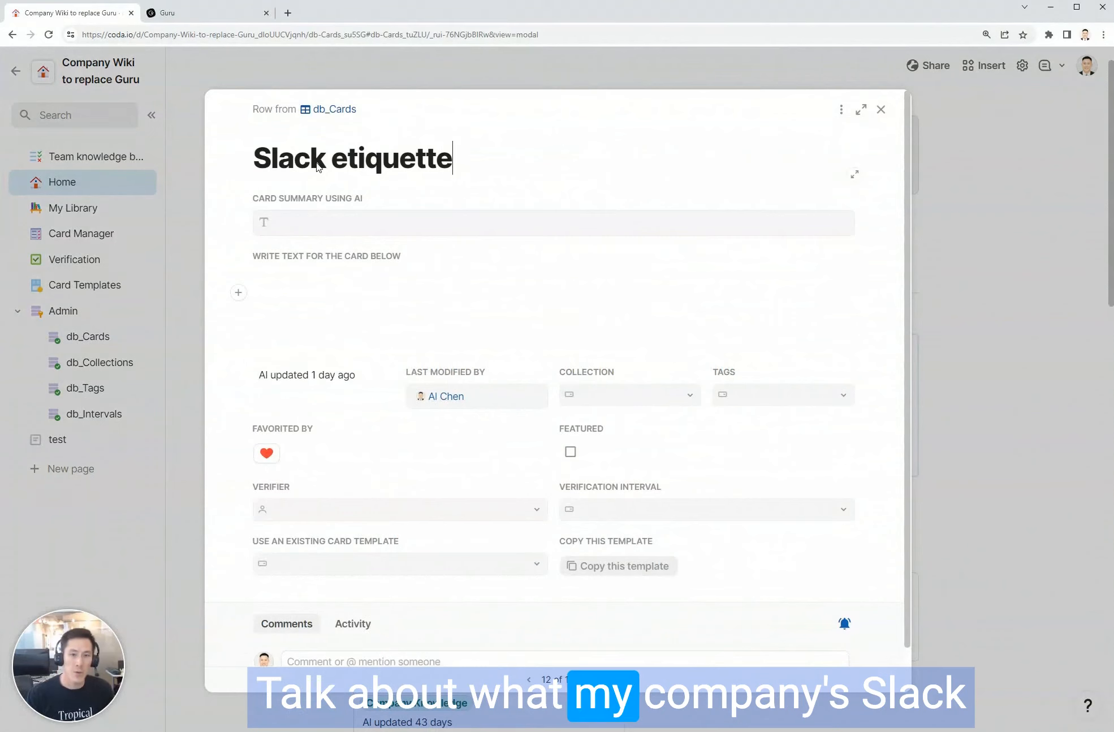
Generate the card's body text with the AI writer, asking for a basic Slack etiquette policy.
click(326, 312)
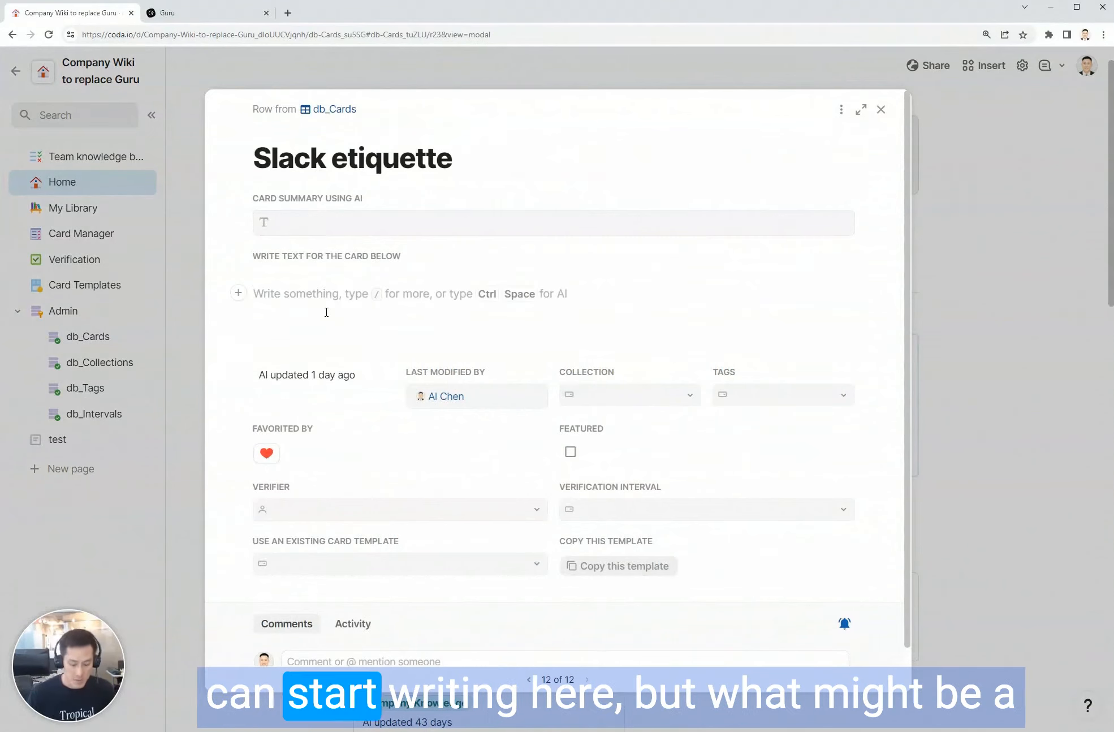
text(Start wrigin )
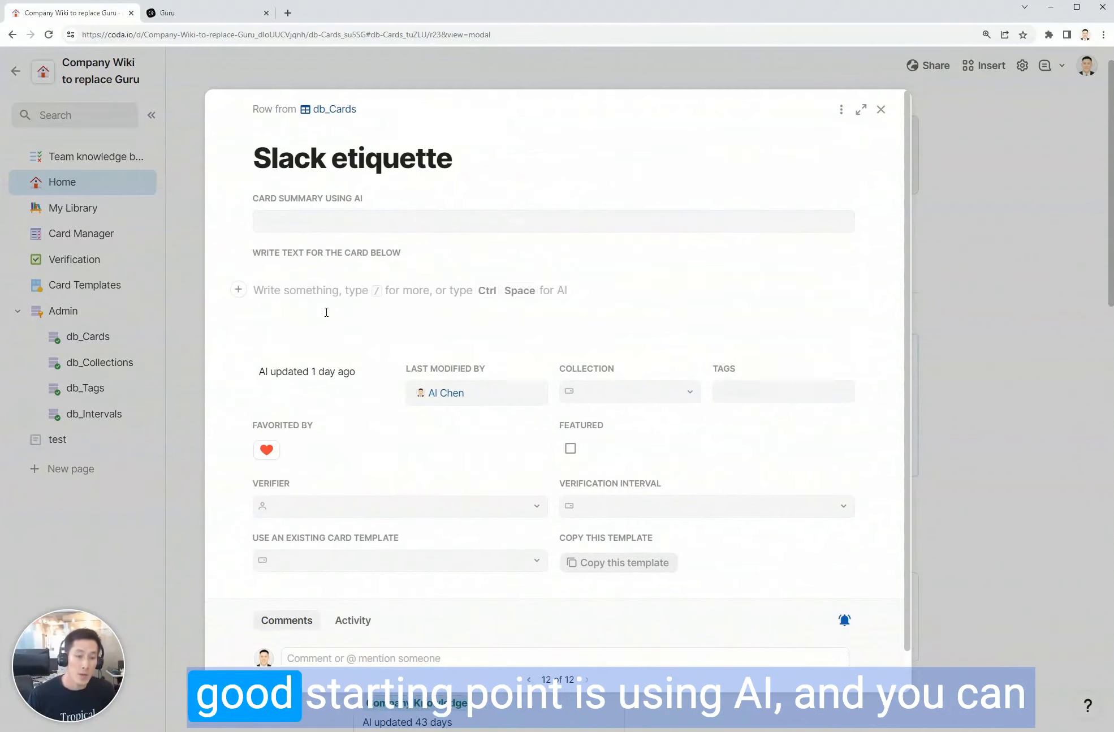
text(/)
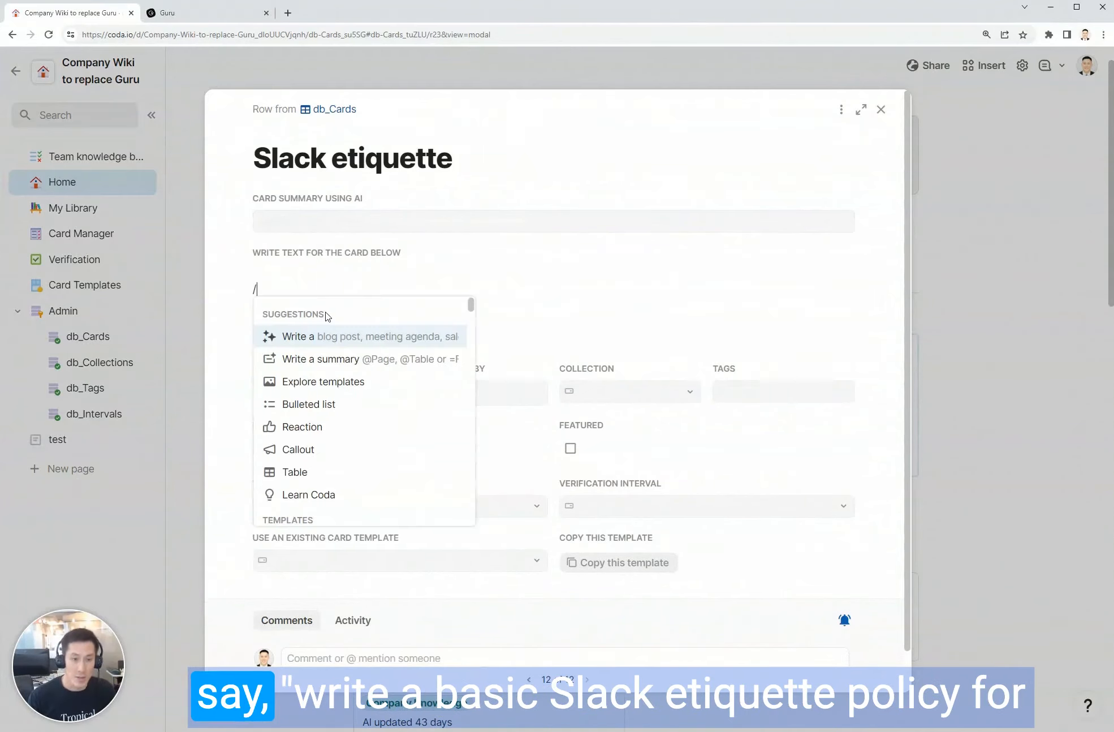
key(Return)
text(s)
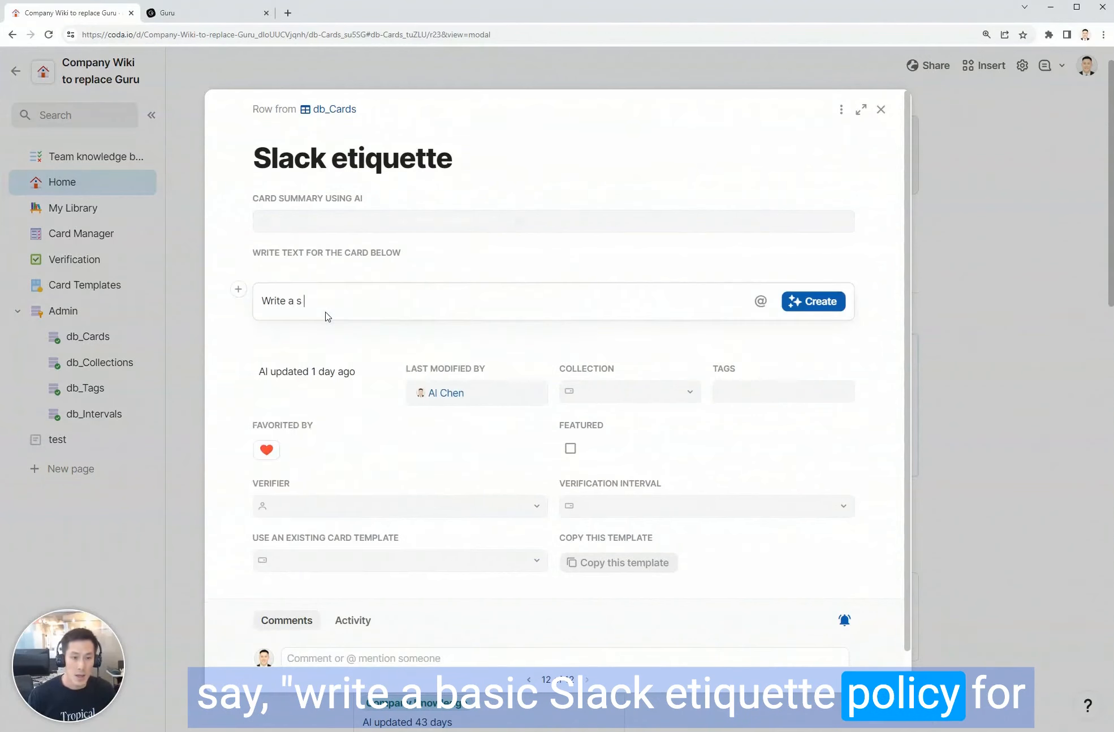
key(BackSpace)
key(BackSpace)
text(basic Slack etiquette policy for comm)
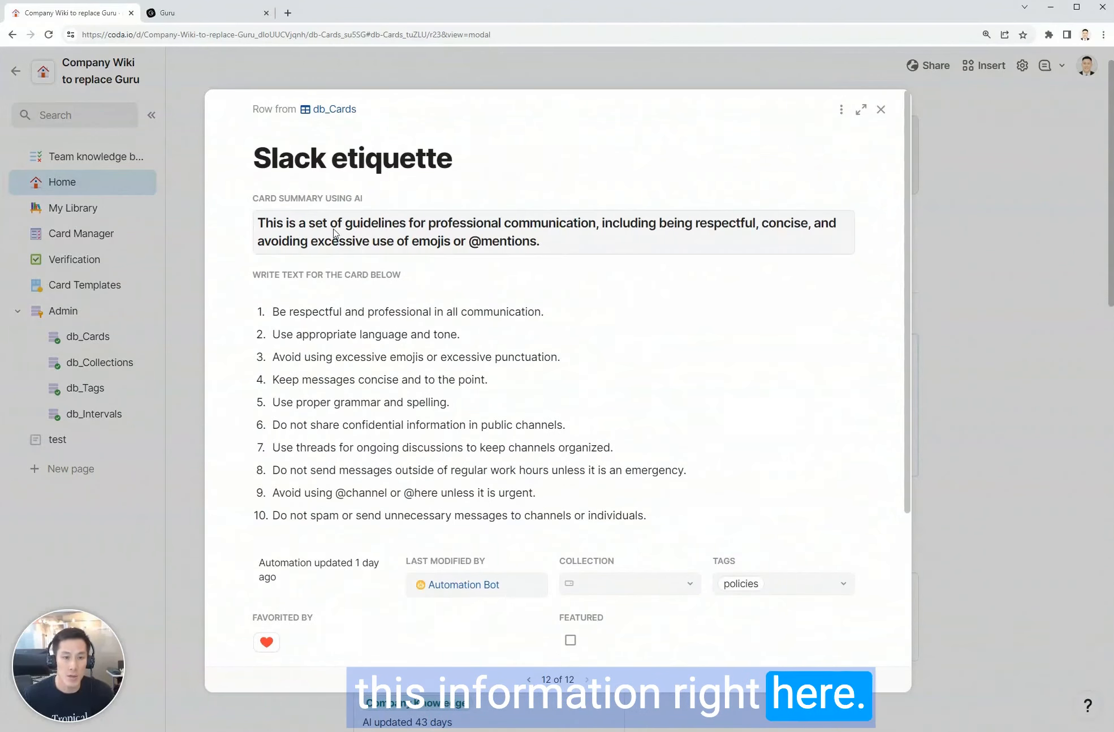
Look through the tag options available for the Slack etiquette card without changing its tag.
scroll(901, 333, down, 3)
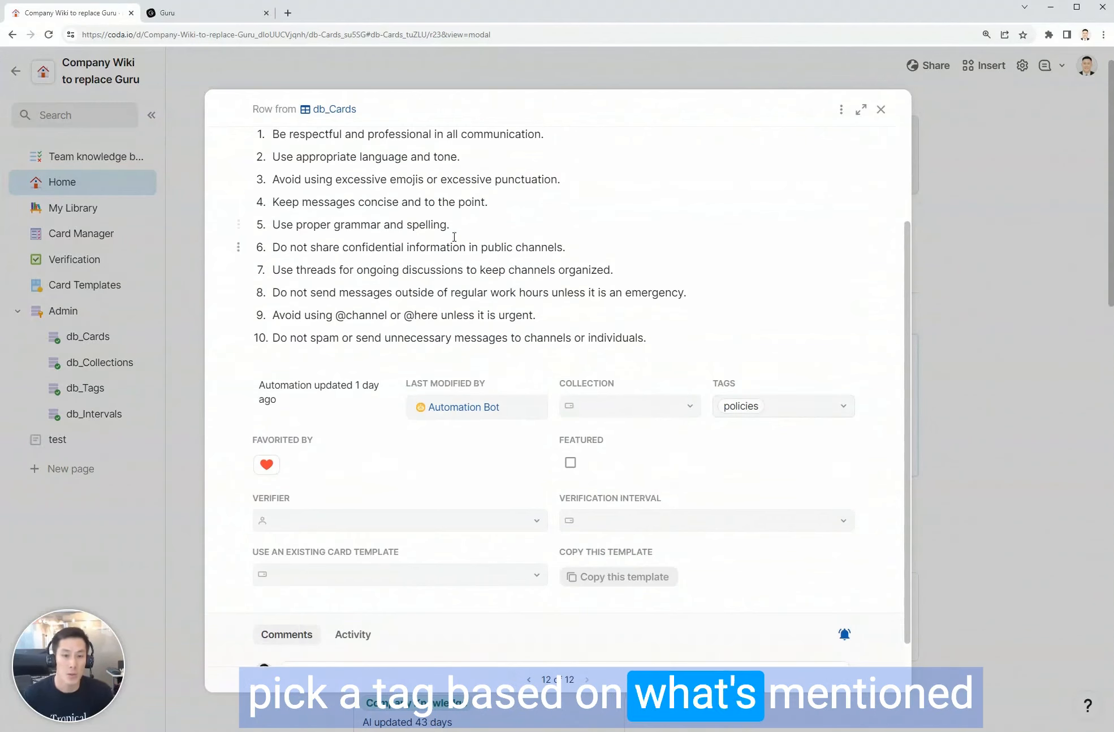
click(834, 409)
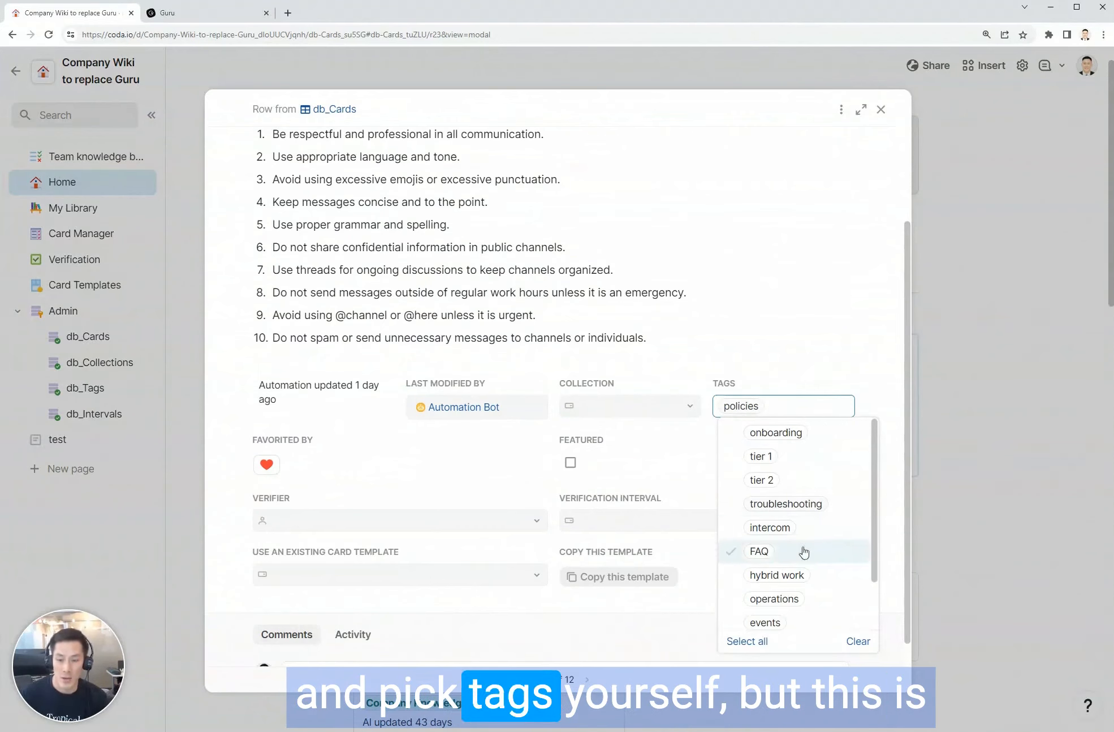
scroll(814, 497, down, 1)
click(830, 328)
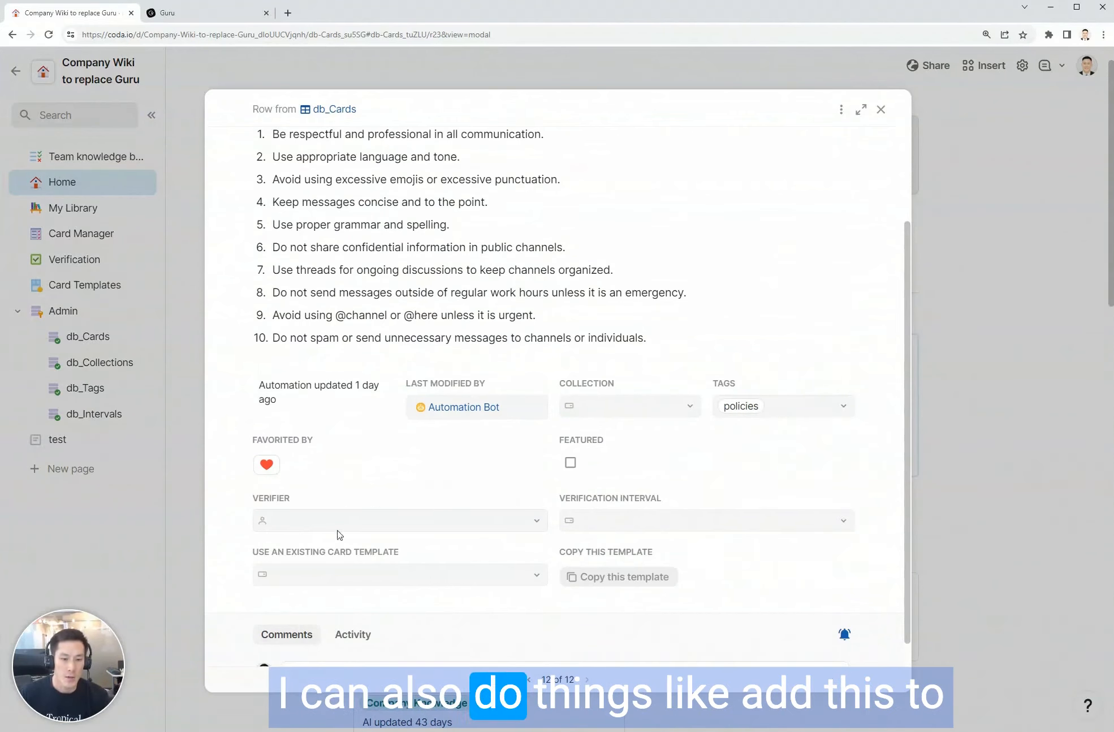
Add the card to the Company Knowledge collection and mark it as a favorite and featured card.
click(622, 406)
click(613, 452)
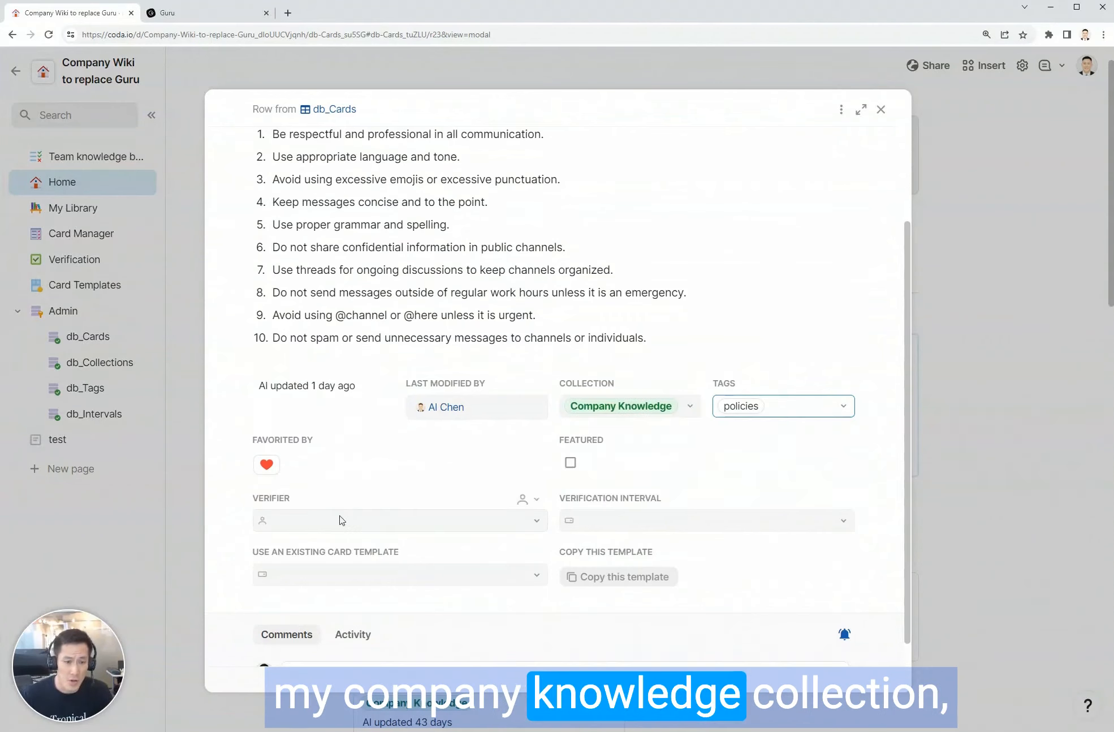
click(267, 464)
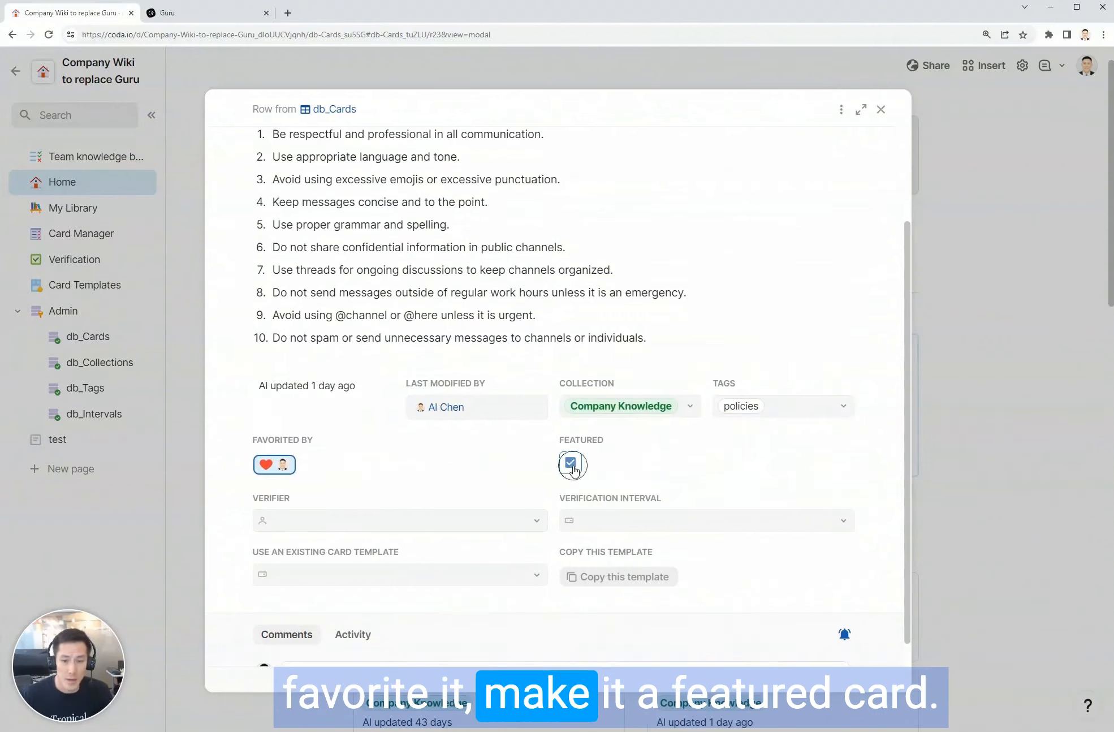
Assign yourself as the card's verifier with an "Every 6 months" verification interval, and close the card.
click(514, 520)
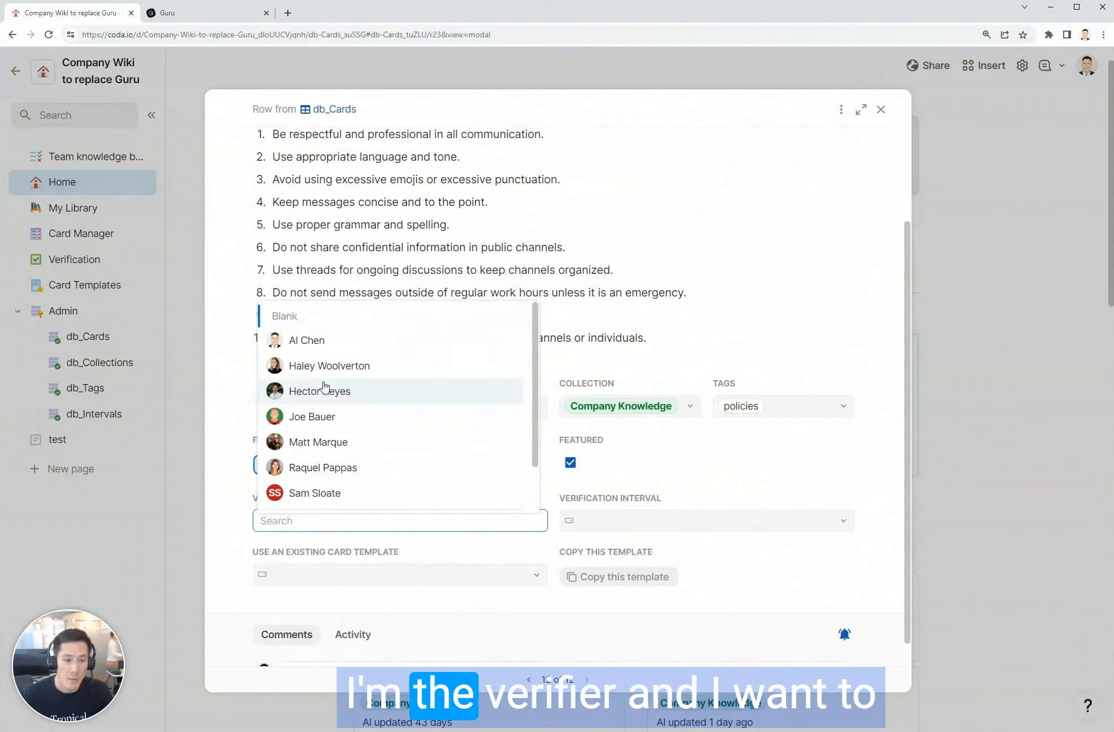
click(335, 339)
click(649, 522)
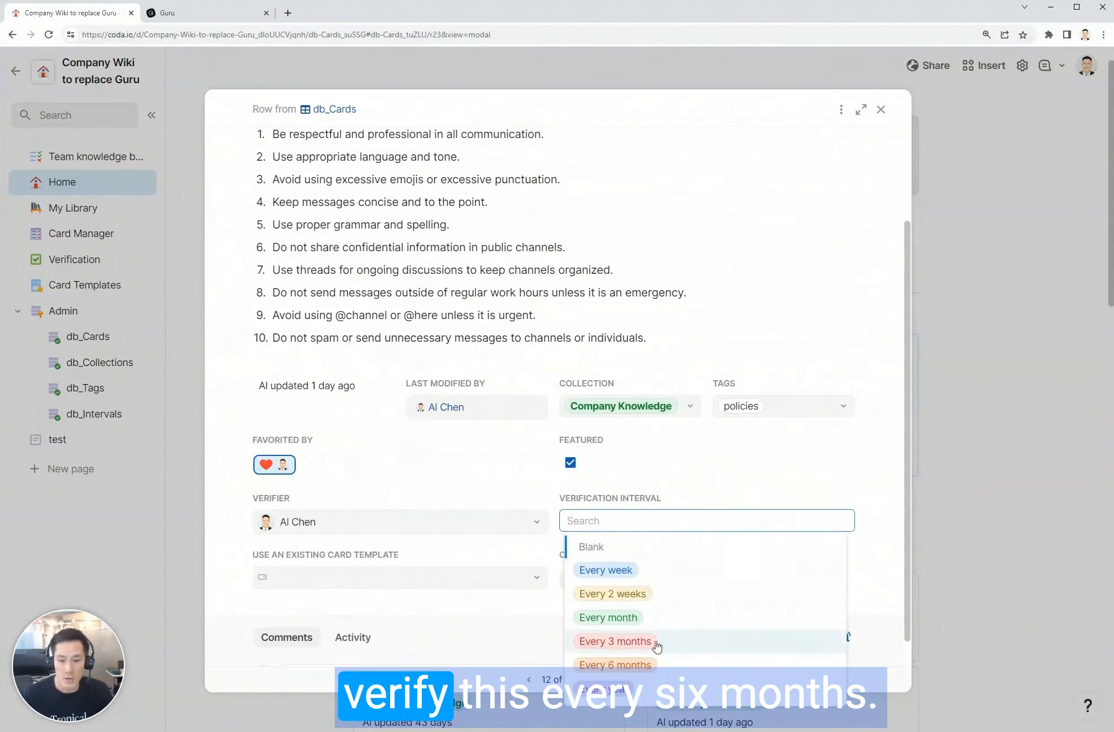
click(651, 662)
scroll(637, 601, down, 2)
scroll(738, 581, up, 5)
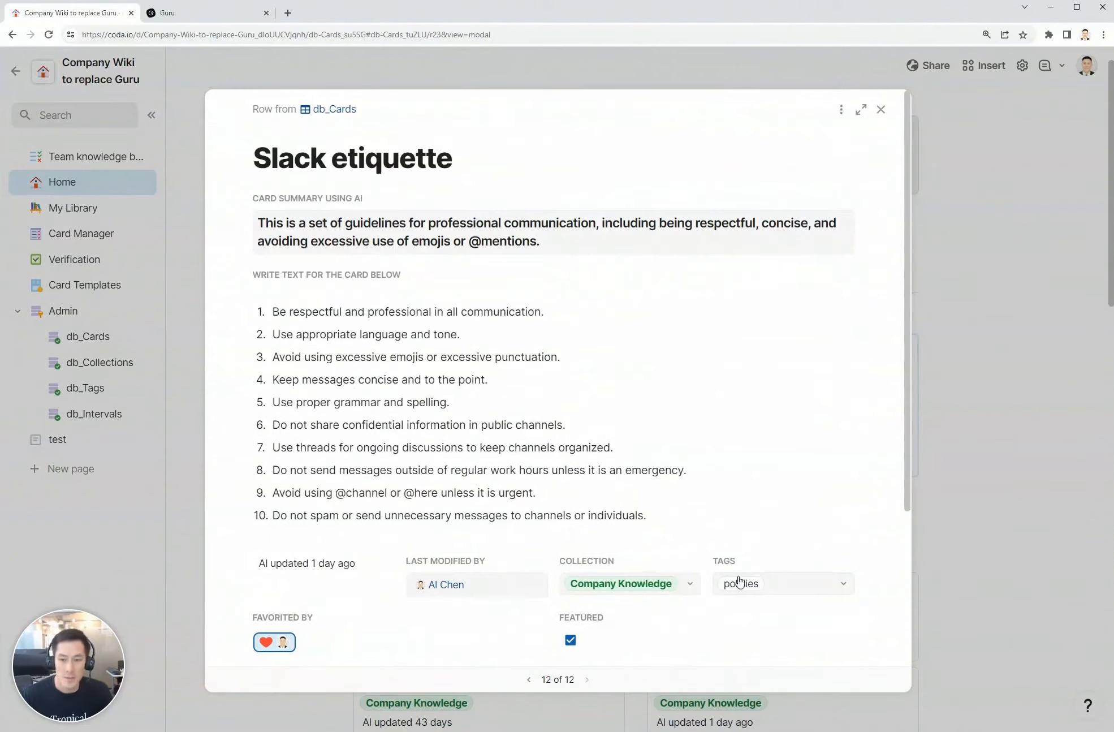
click(946, 396)
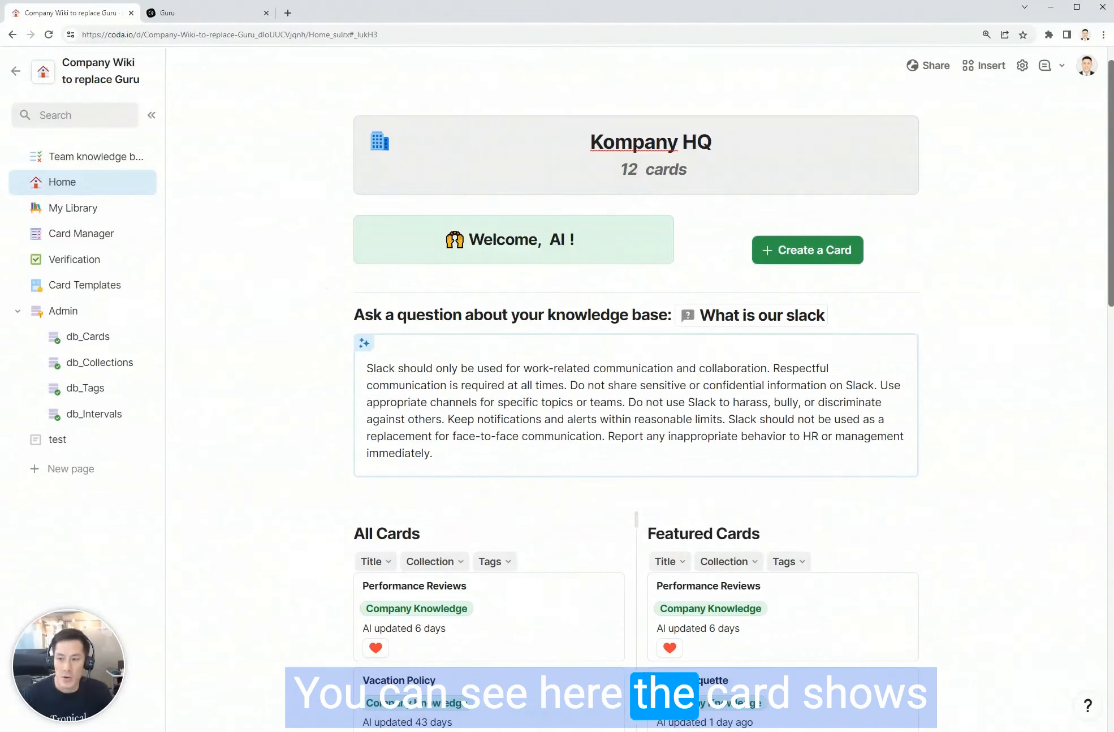
Check the Slack etiquette card among the Featured Cards and All Cards on the Home page.
scroll(961, 526, down, 4)
click(832, 536)
click(1024, 390)
scroll(425, 643, down, 10)
scroll(509, 474, up, 15)
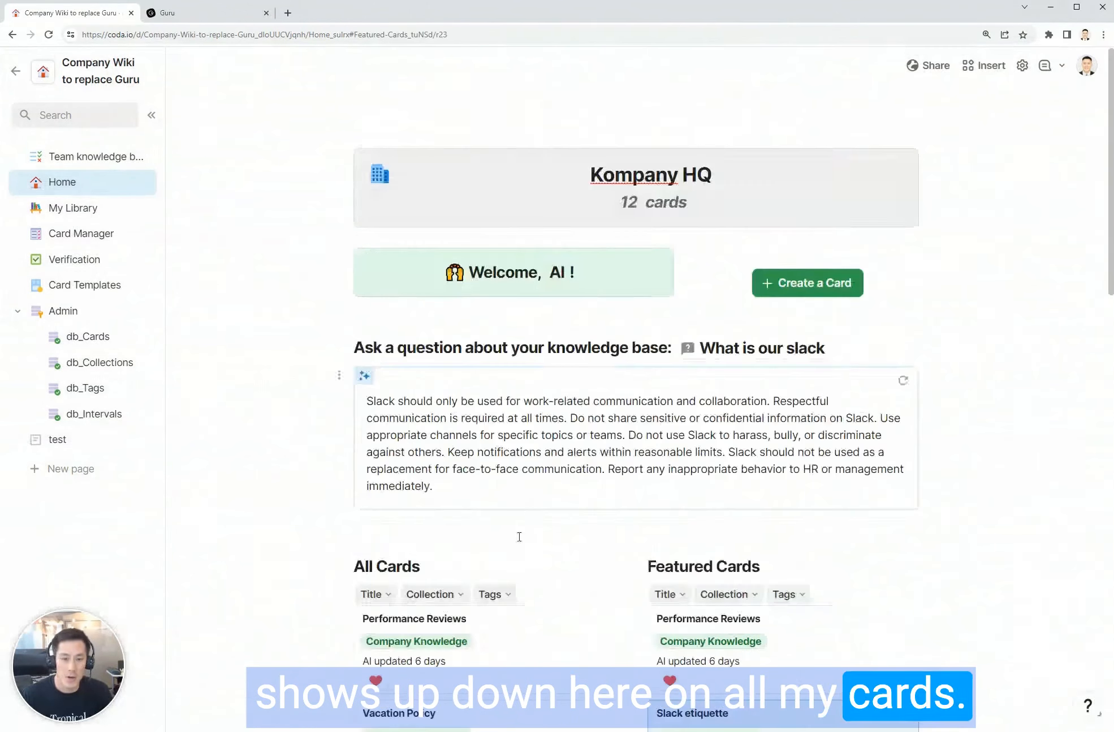
Filter the All Cards list to the Company Knowledge collection.
click(432, 595)
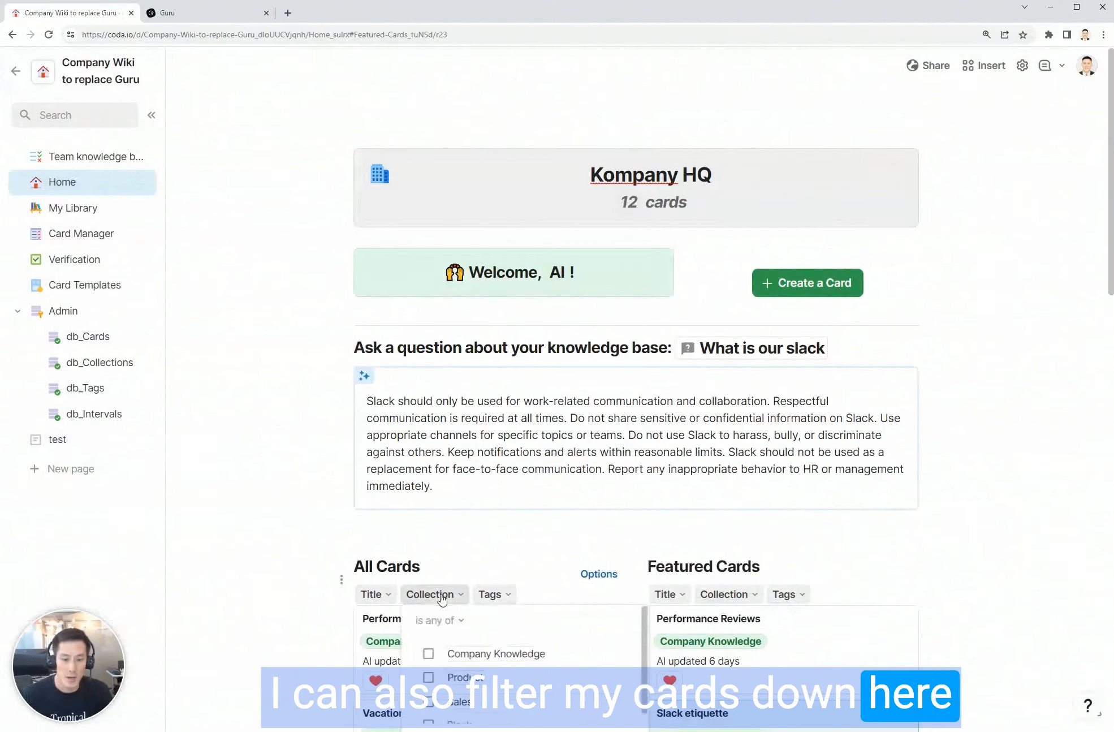
click(441, 656)
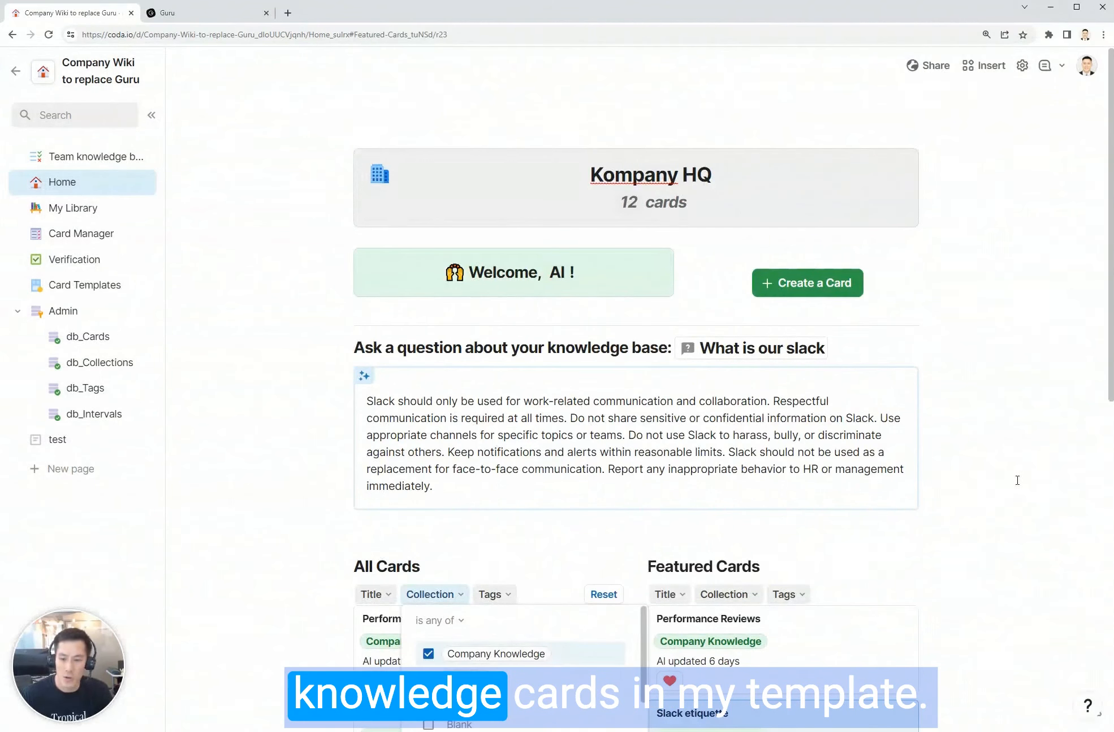
drag(1109, 313, 1111, 367)
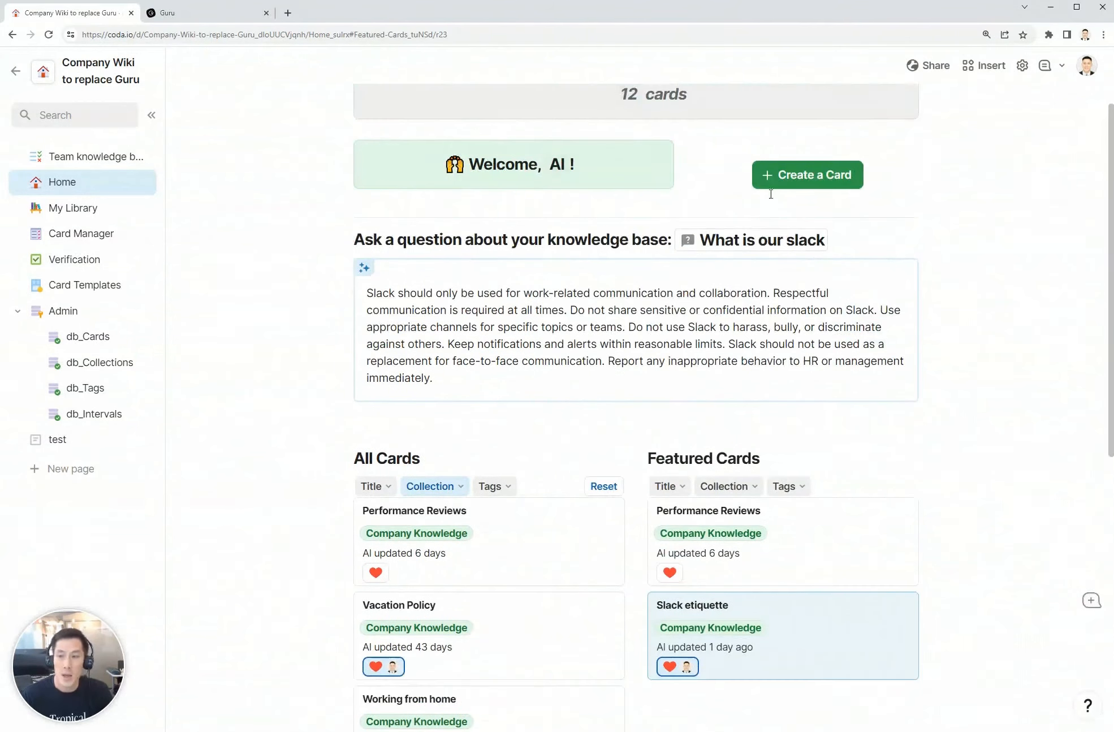
Open the Card Templates page and look over the predefined card templates.
click(837, 178)
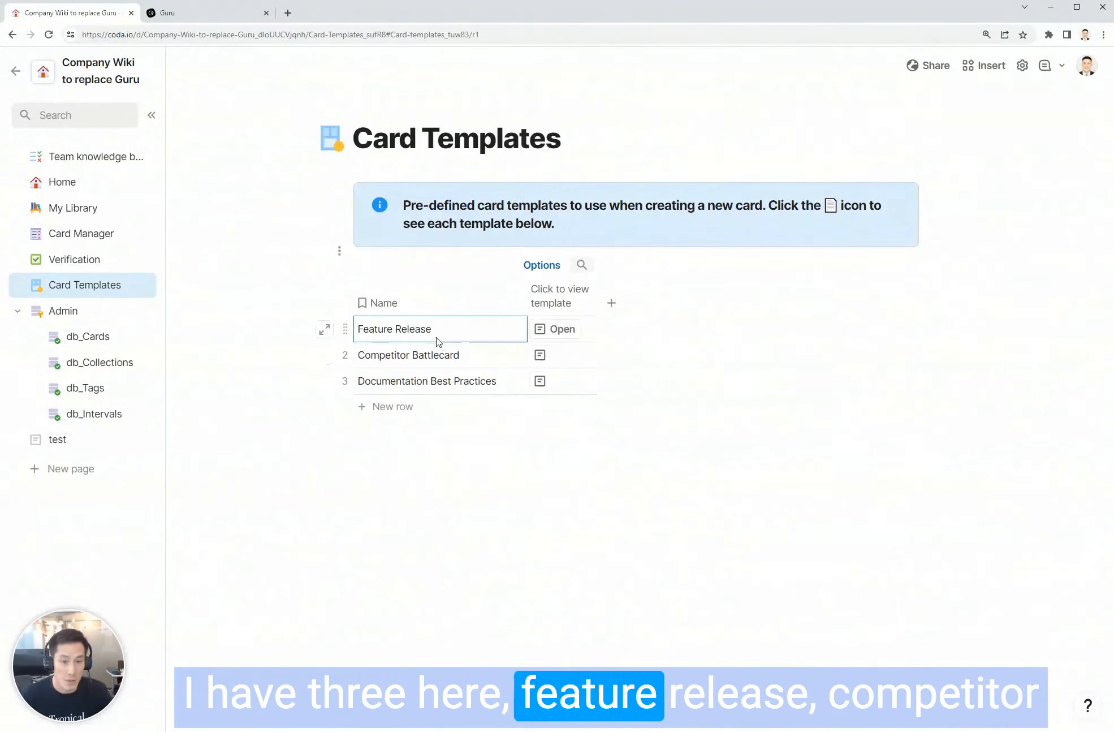
key(ctrl+plus)
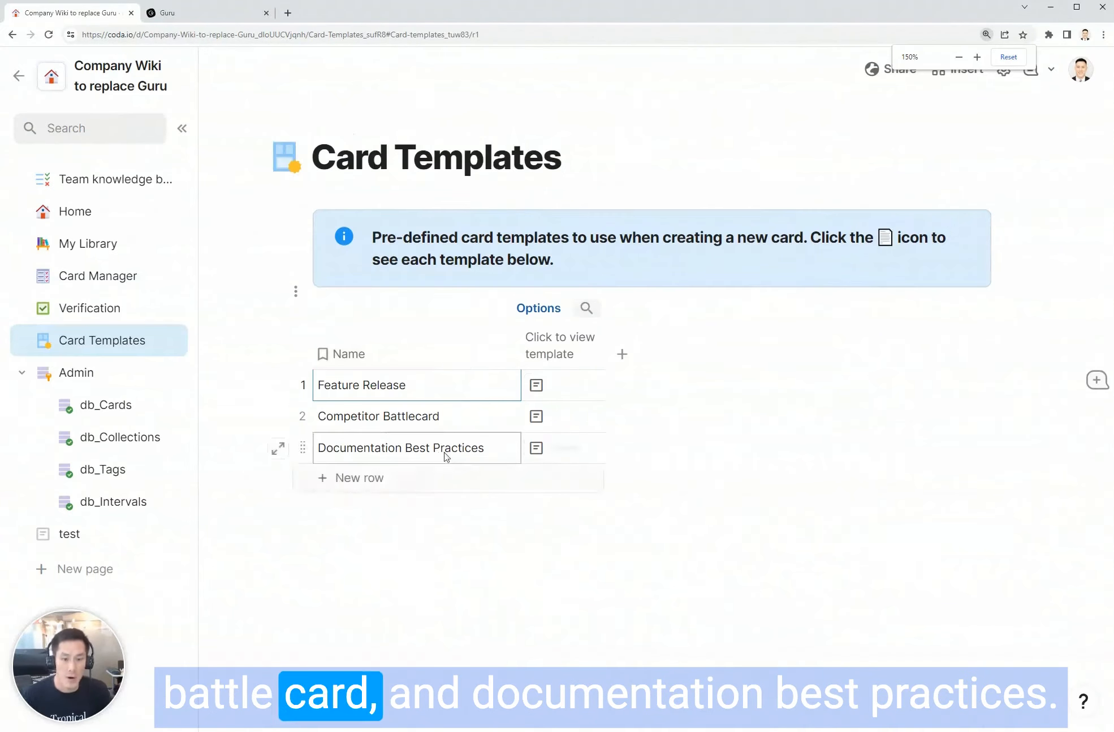
Open the Feature Release card template and look over its predefined sections.
click(540, 386)
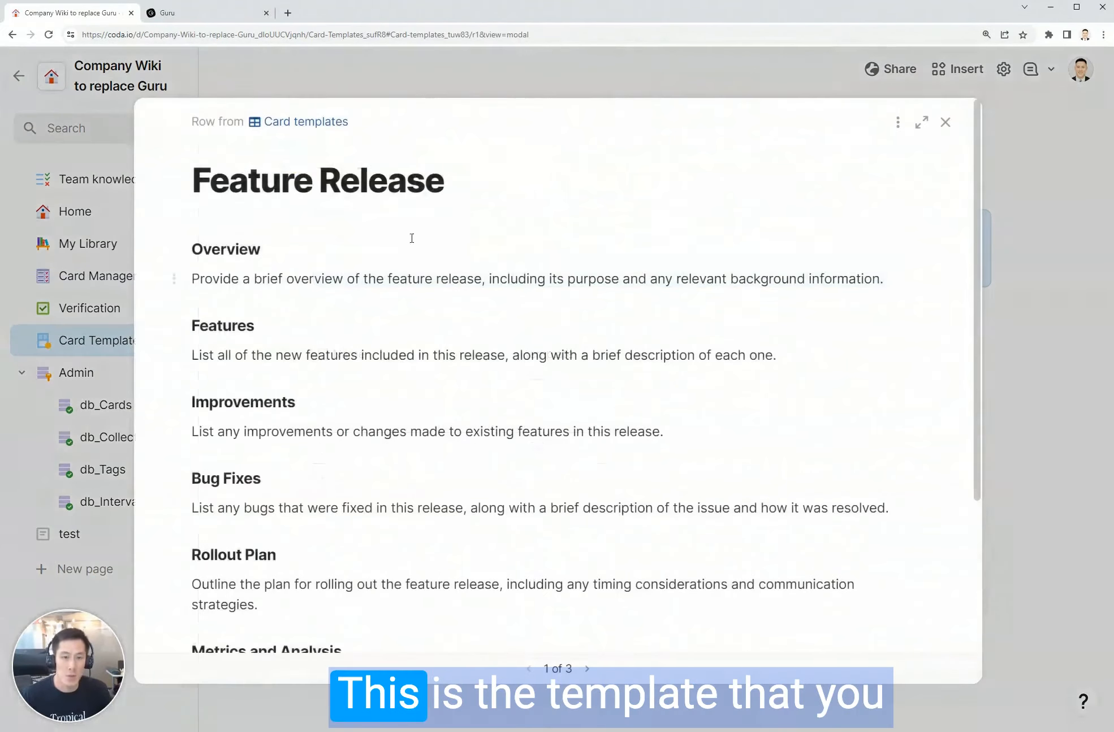
scroll(435, 303, down, 4)
scroll(442, 300, up, 4)
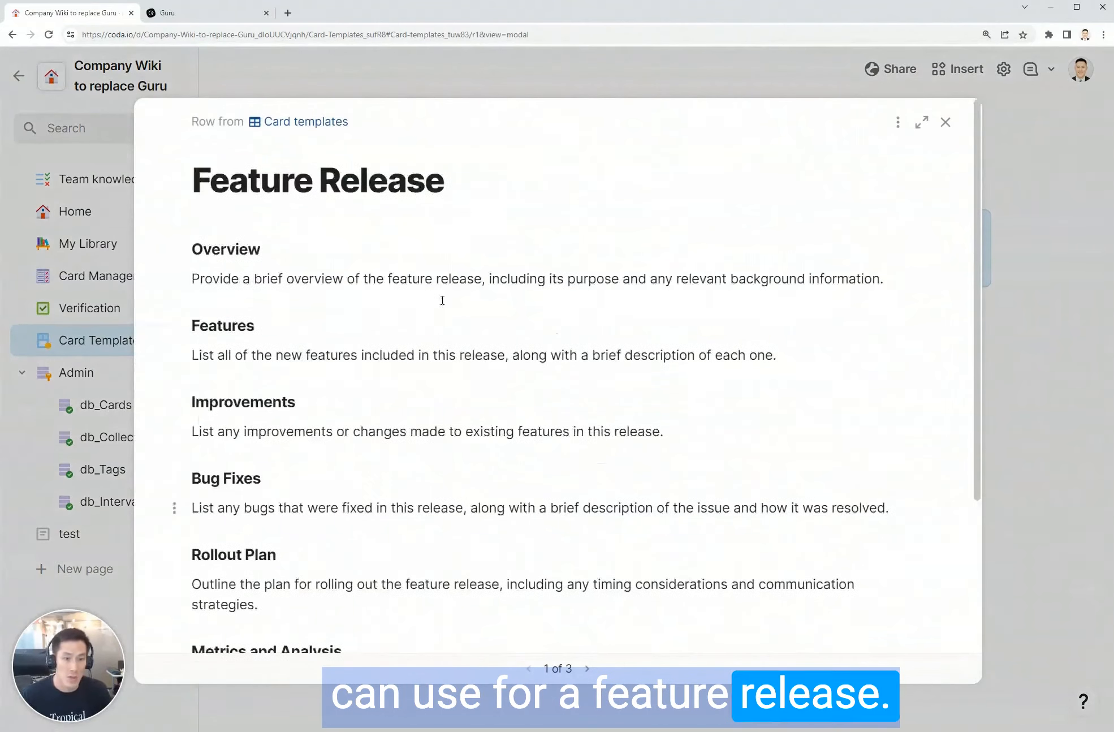
Create a new card from the Home page and copy the Feature Release template into it.
click(90, 212)
click(91, 212)
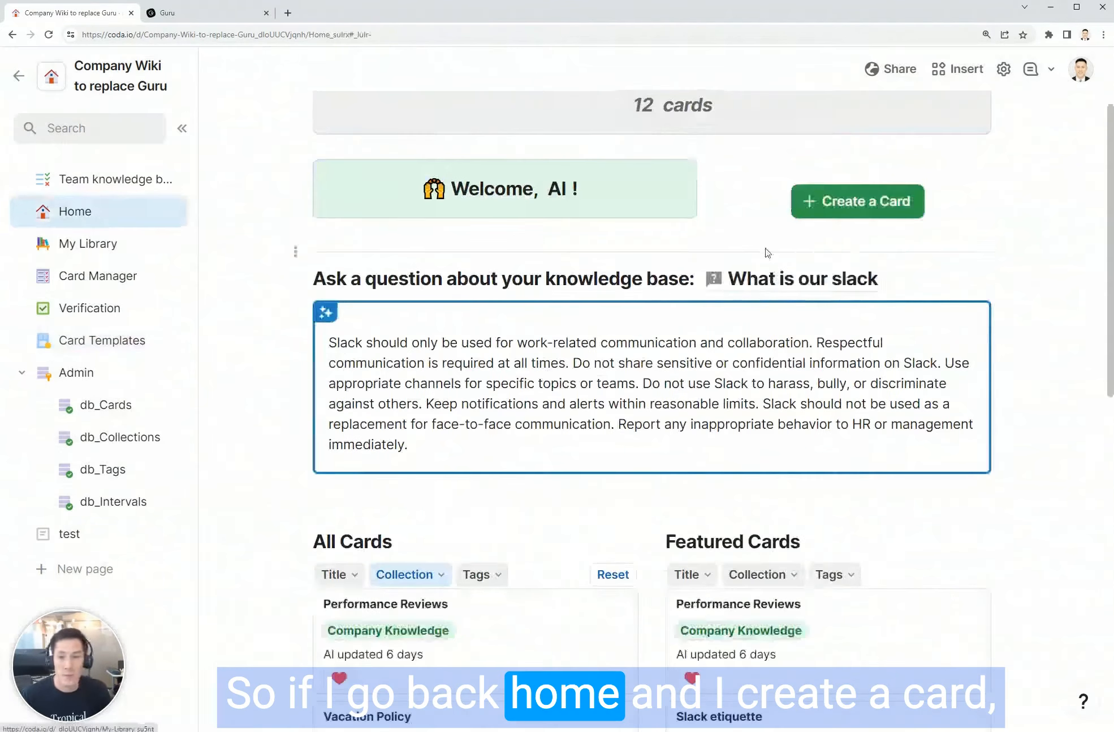
click(866, 216)
scroll(732, 356, down, 3)
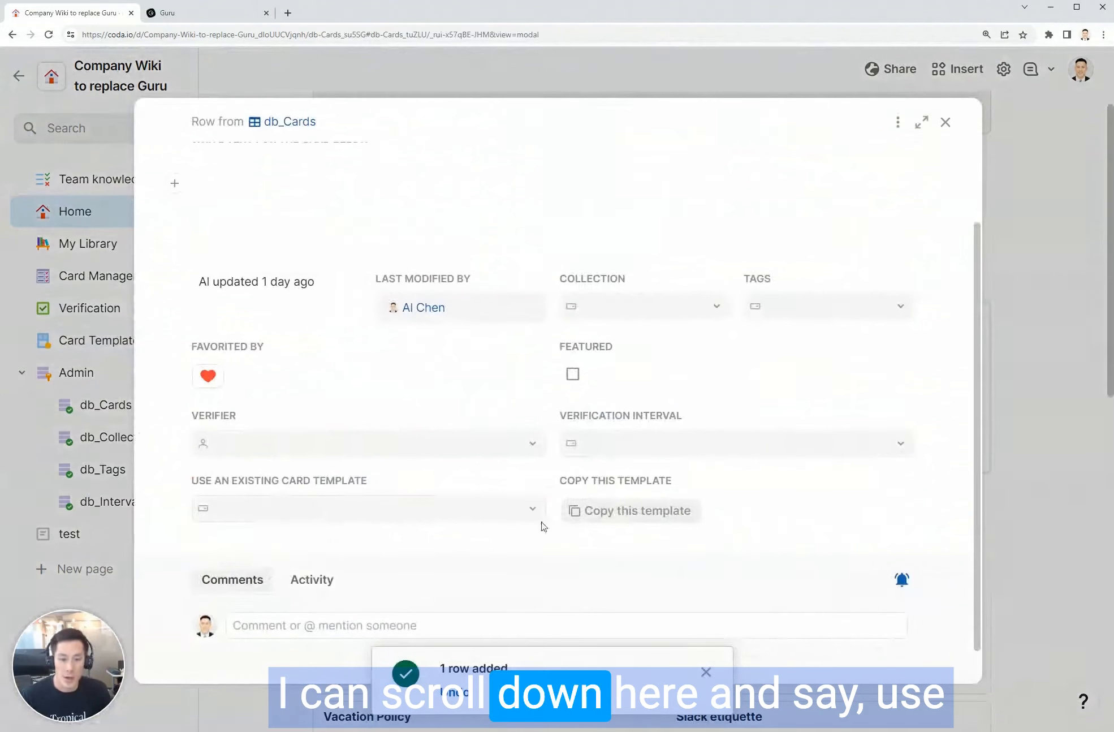
click(410, 514)
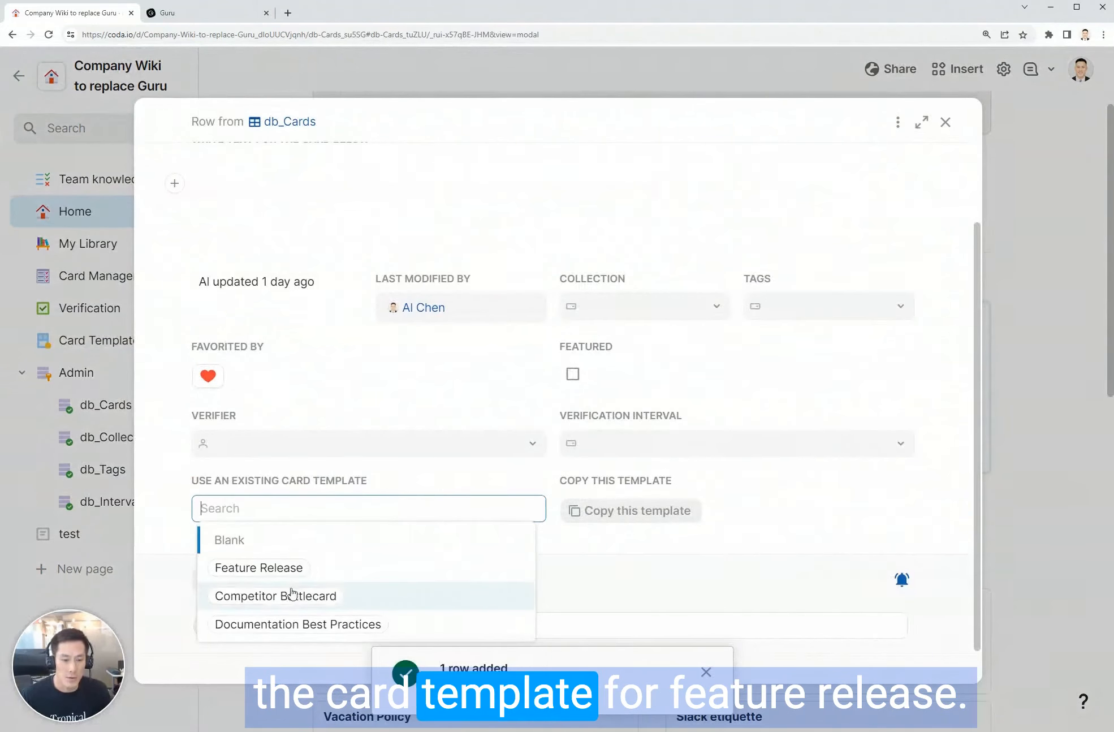
click(284, 570)
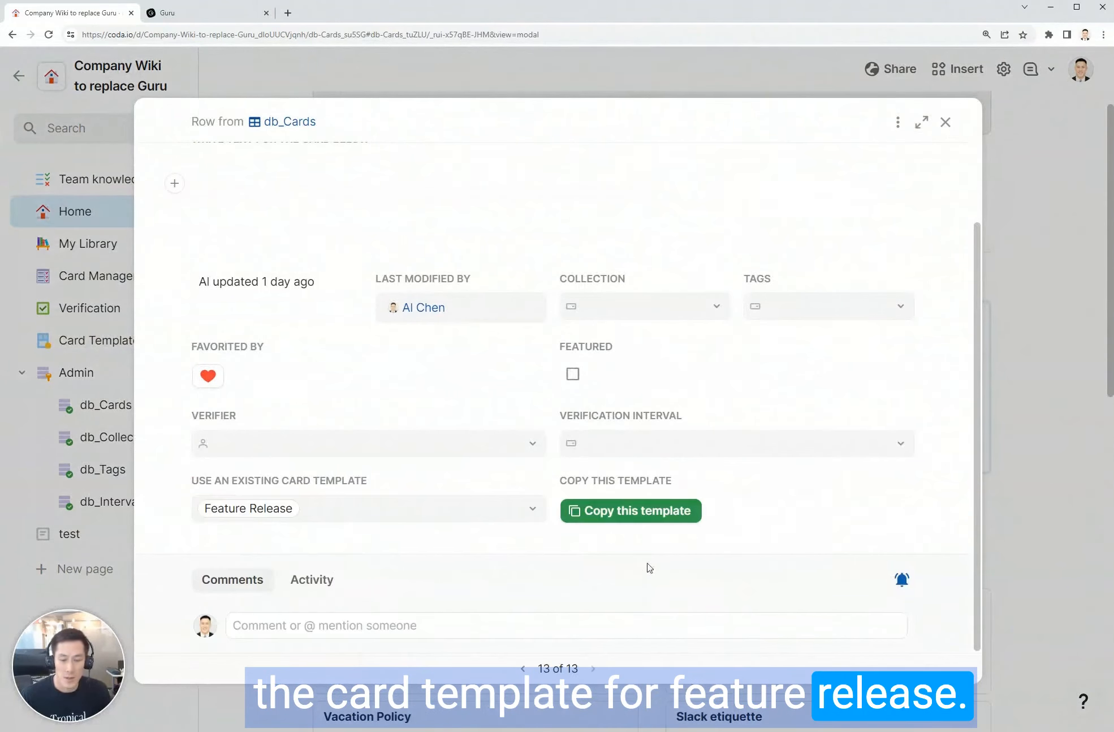
click(662, 512)
scroll(396, 395, up, 3)
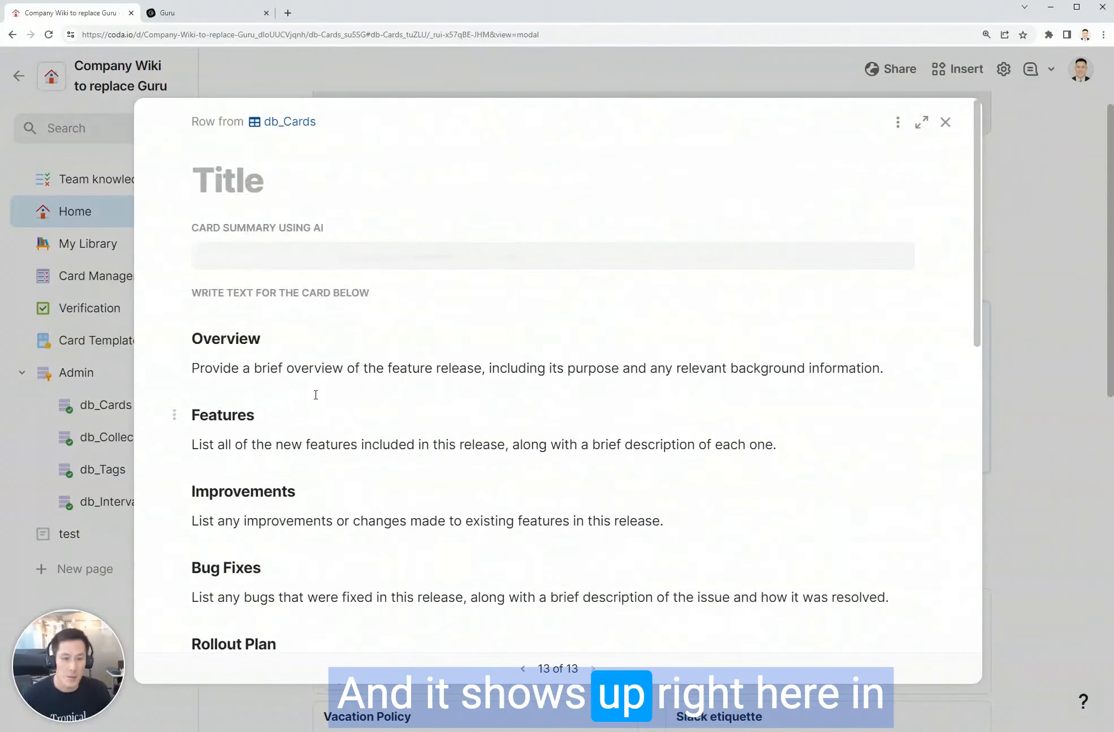
Title the new card "Feature release for product".
key(ctrl+minus)
click(340, 170)
text(Feature release for product)
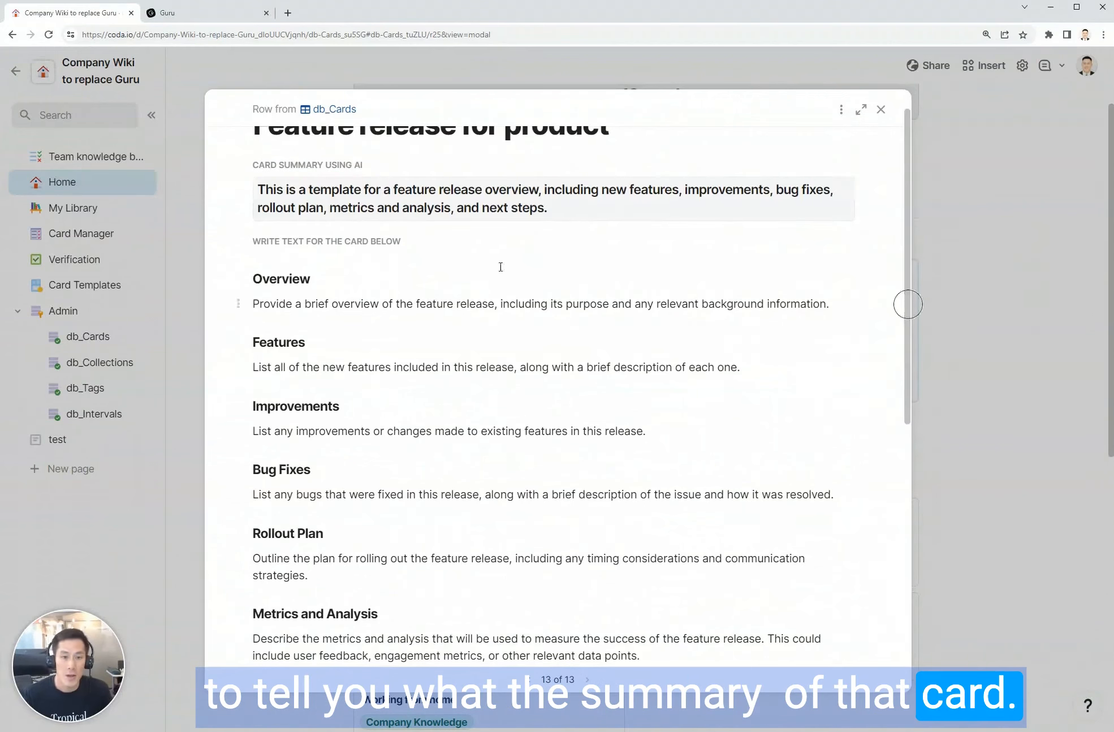
Add the operations tag to the card and assign it to the Product collection.
scroll(908, 304, down, 6)
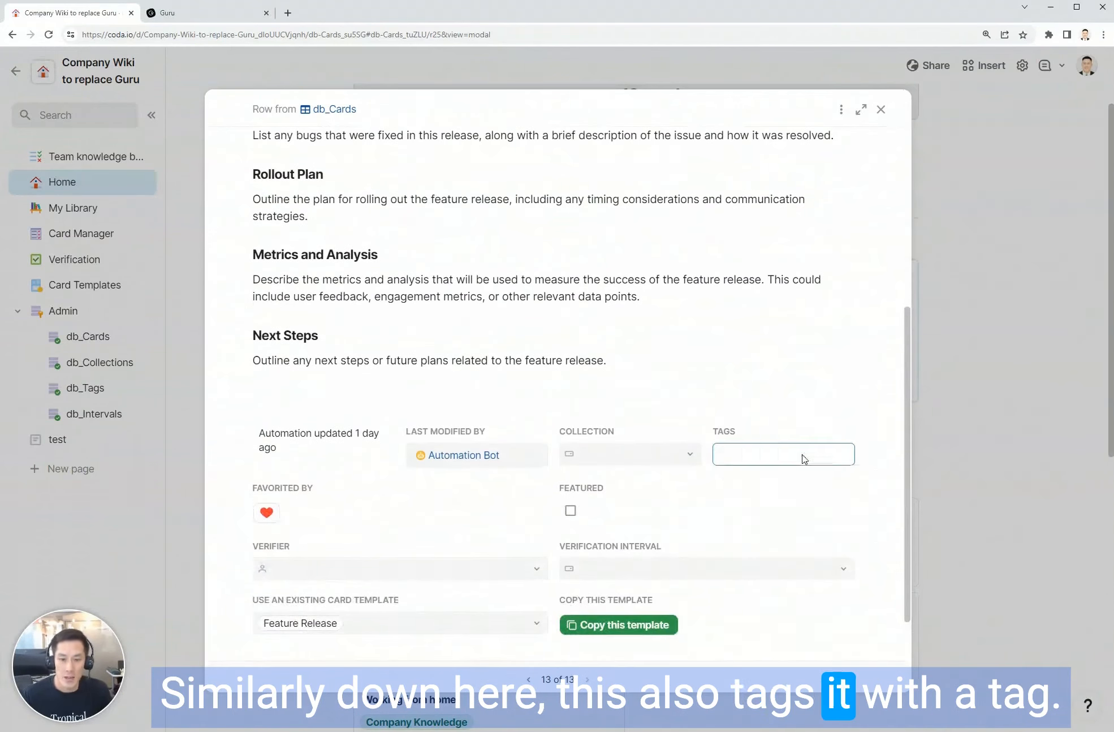
click(803, 455)
scroll(741, 565, down, 2)
click(791, 594)
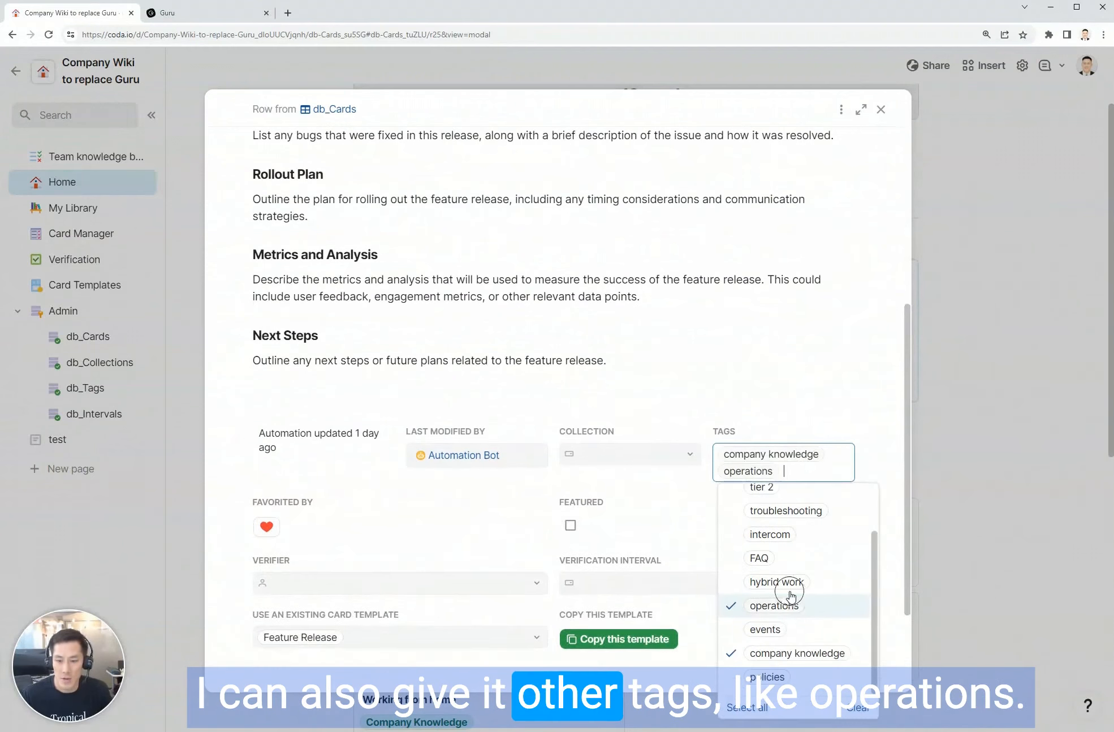
click(375, 525)
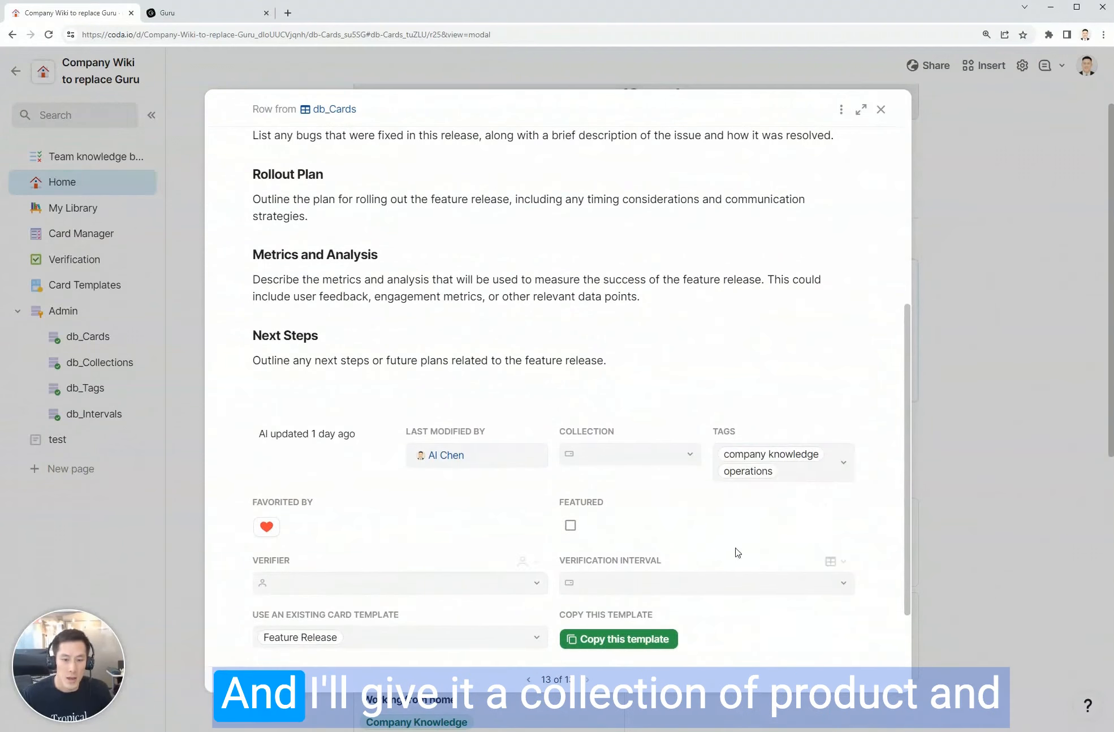
click(616, 452)
click(598, 526)
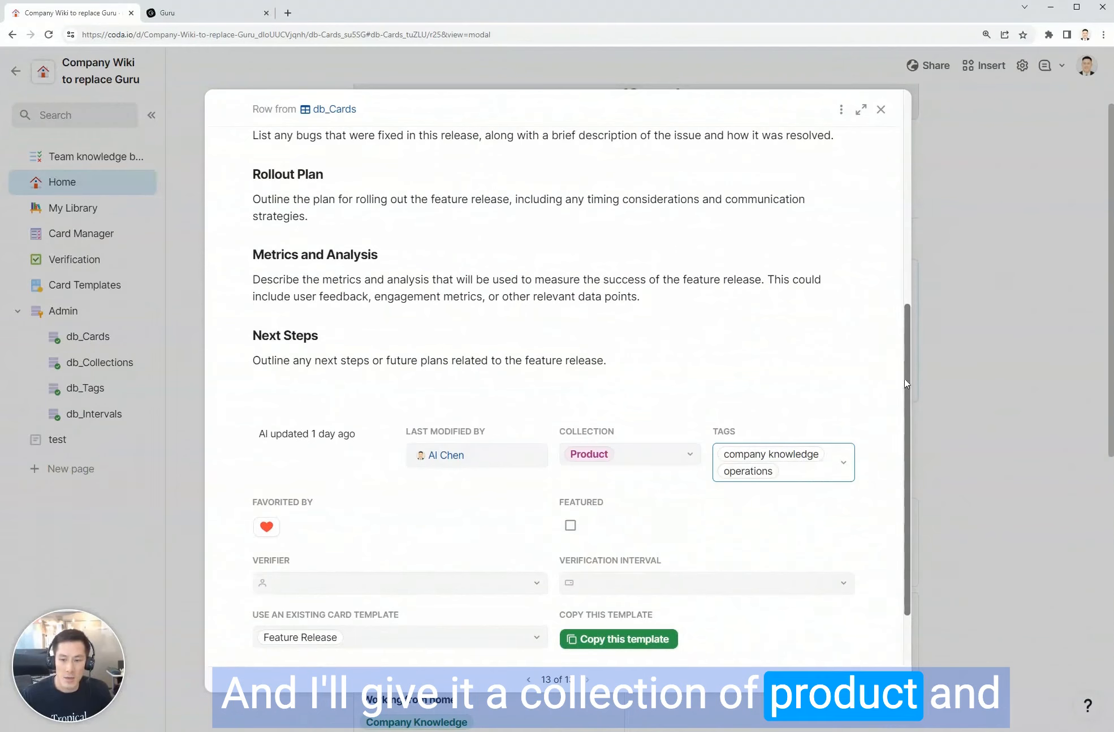
Assign yourself as the card's verifier with an "Every month" verification interval, and close the card.
drag(904, 383, 905, 442)
click(342, 487)
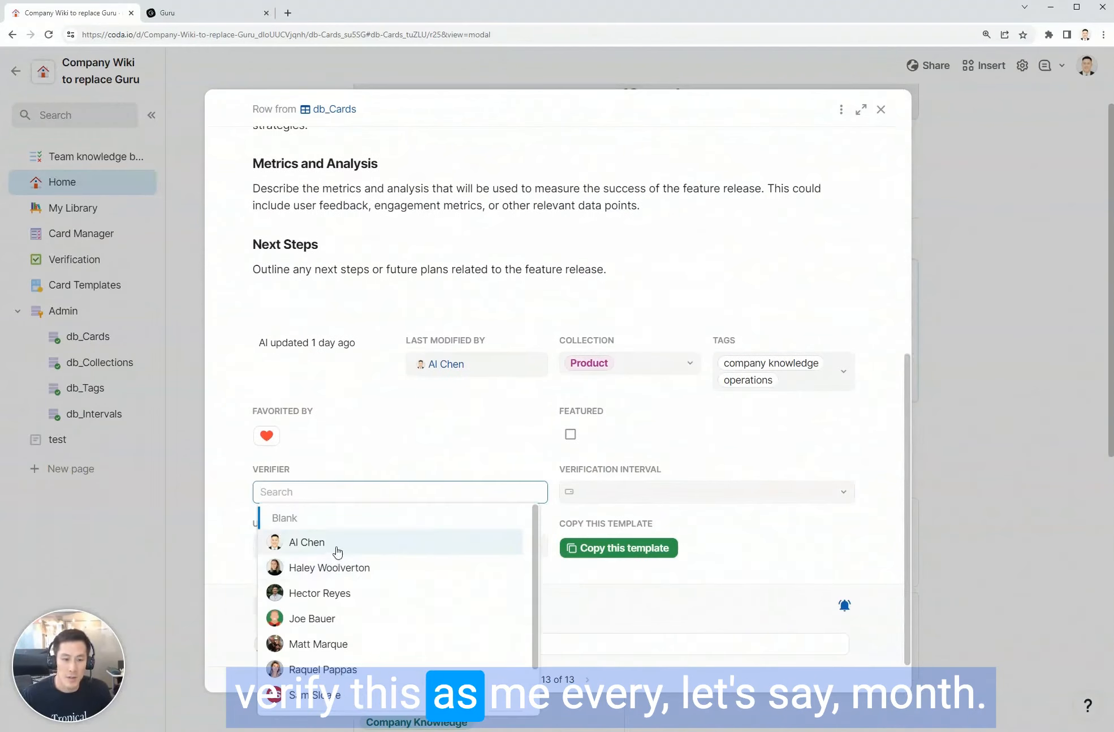
click(330, 545)
click(652, 490)
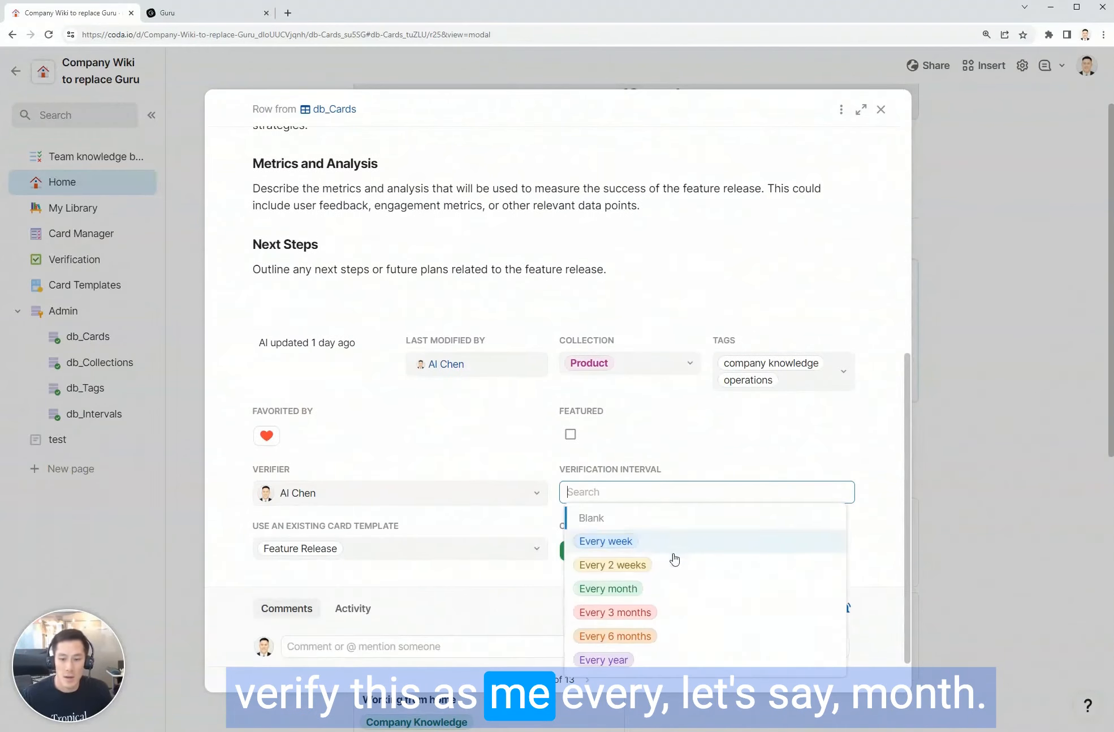
click(658, 589)
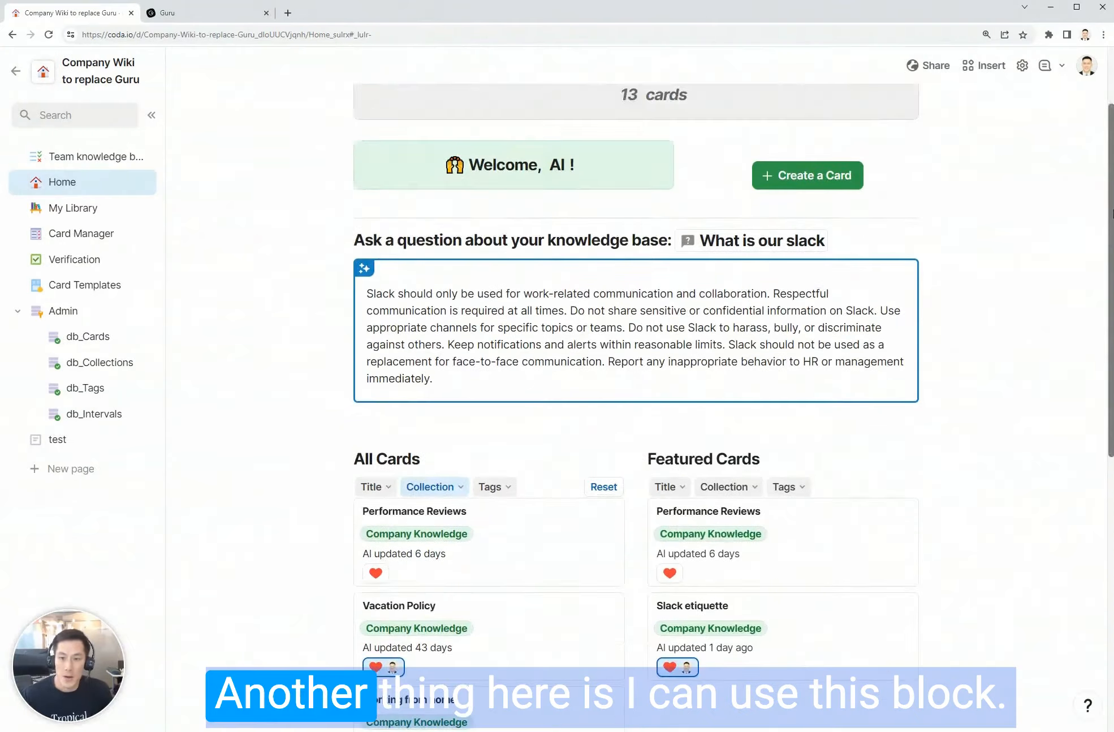
Ask the knowledge base "What is our company's vacation policy?" on the Home page and refresh the AI answer.
scroll(741, 410, down, 5)
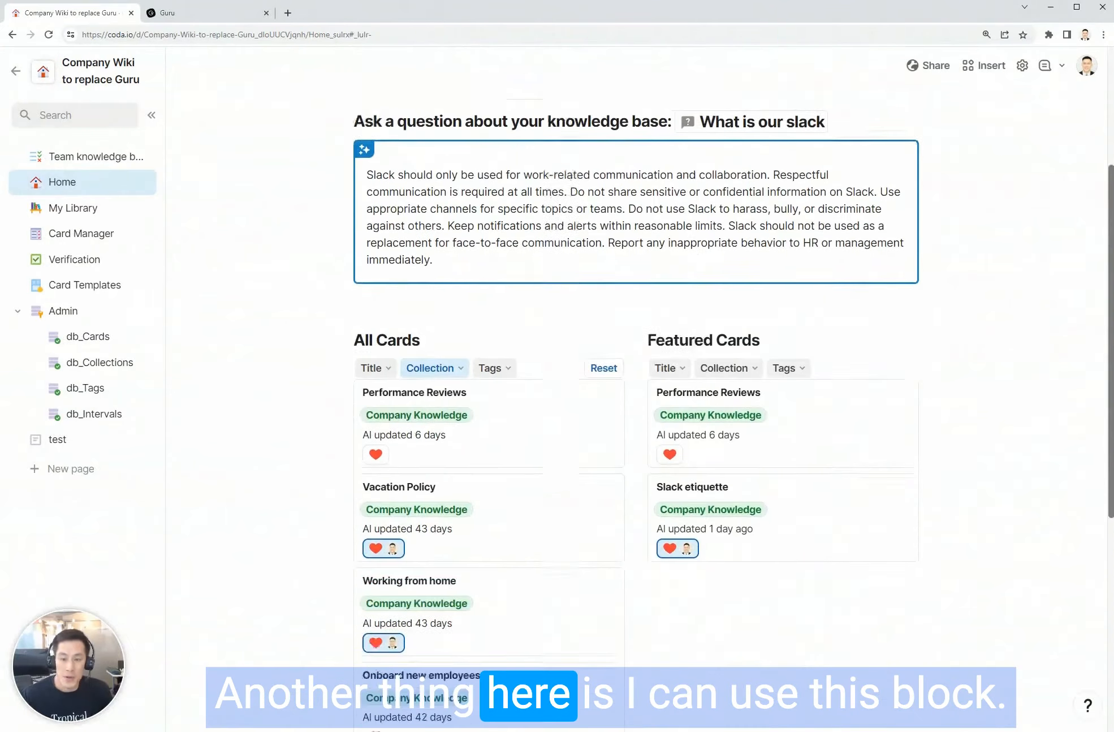
scroll(741, 410, up, 6)
click(818, 407)
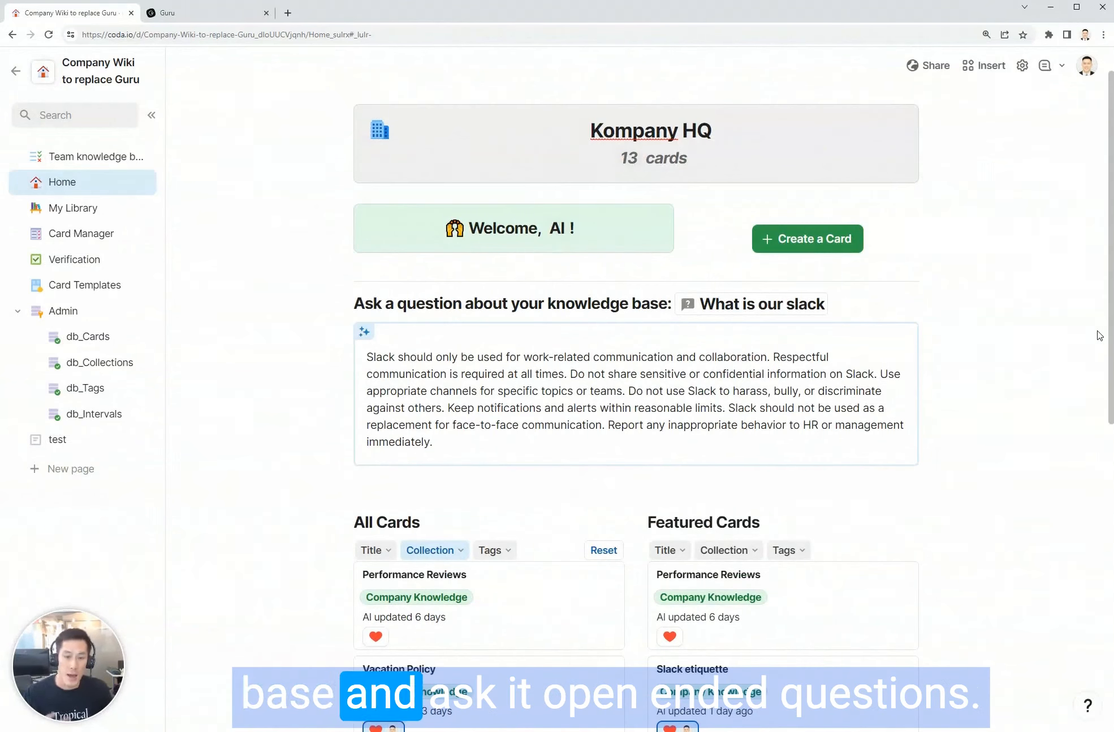
click(747, 303)
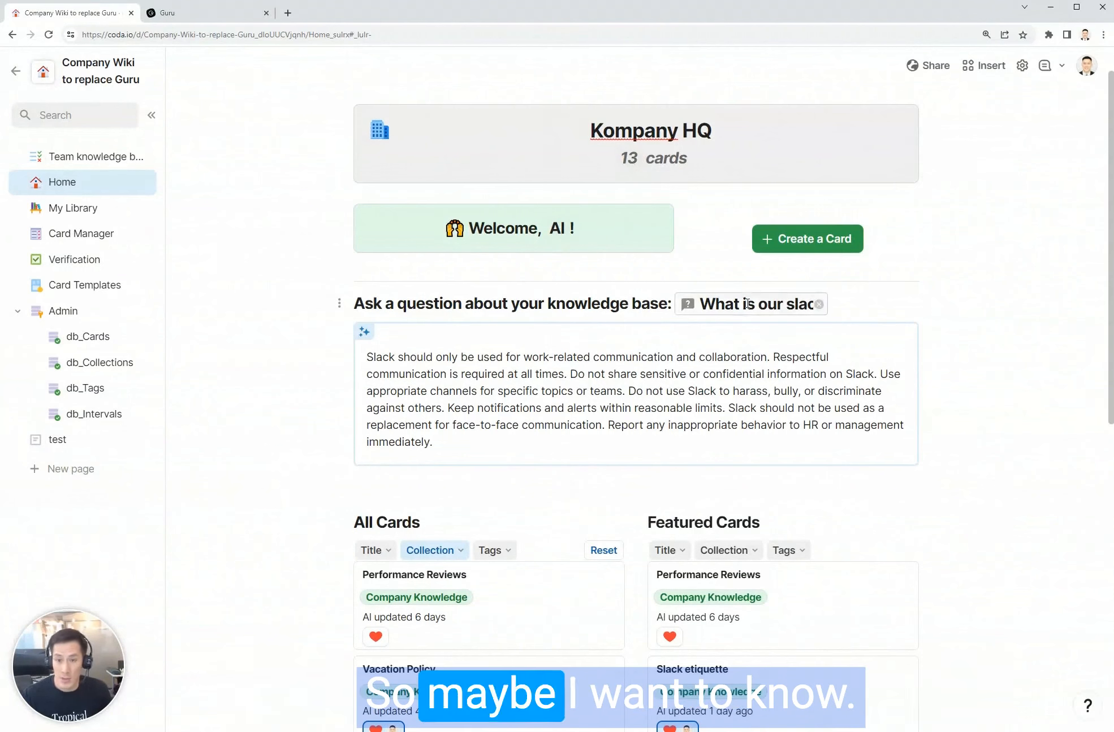
text(What is)
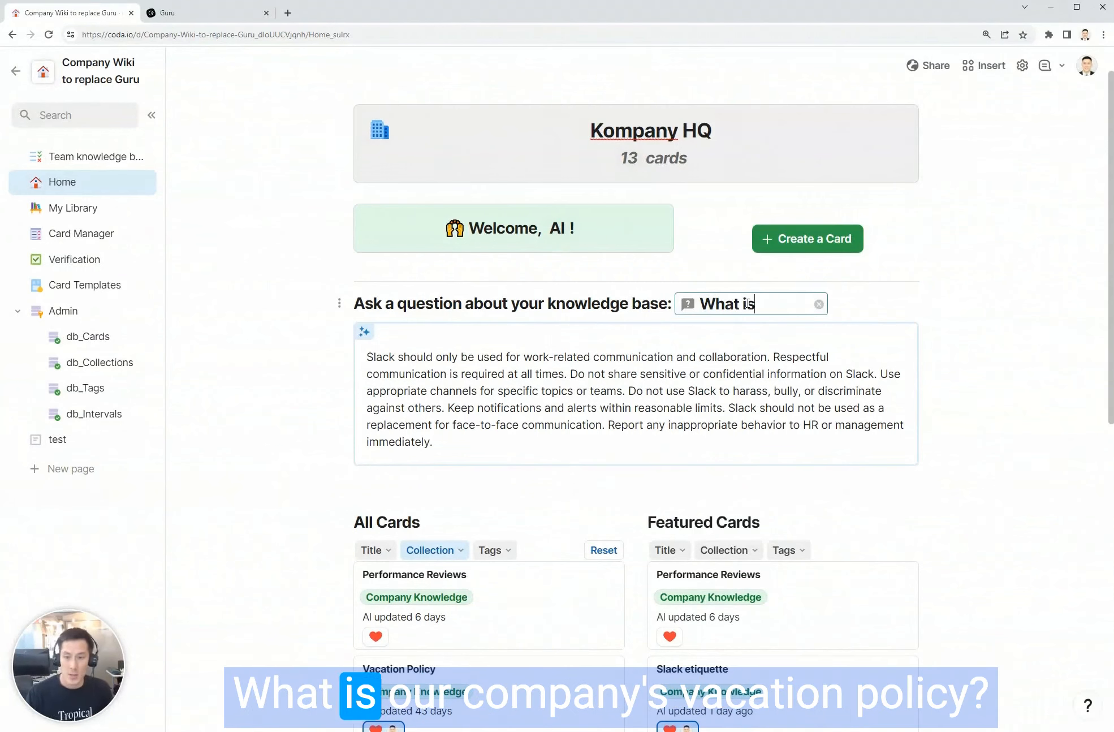
text( our company's ca)
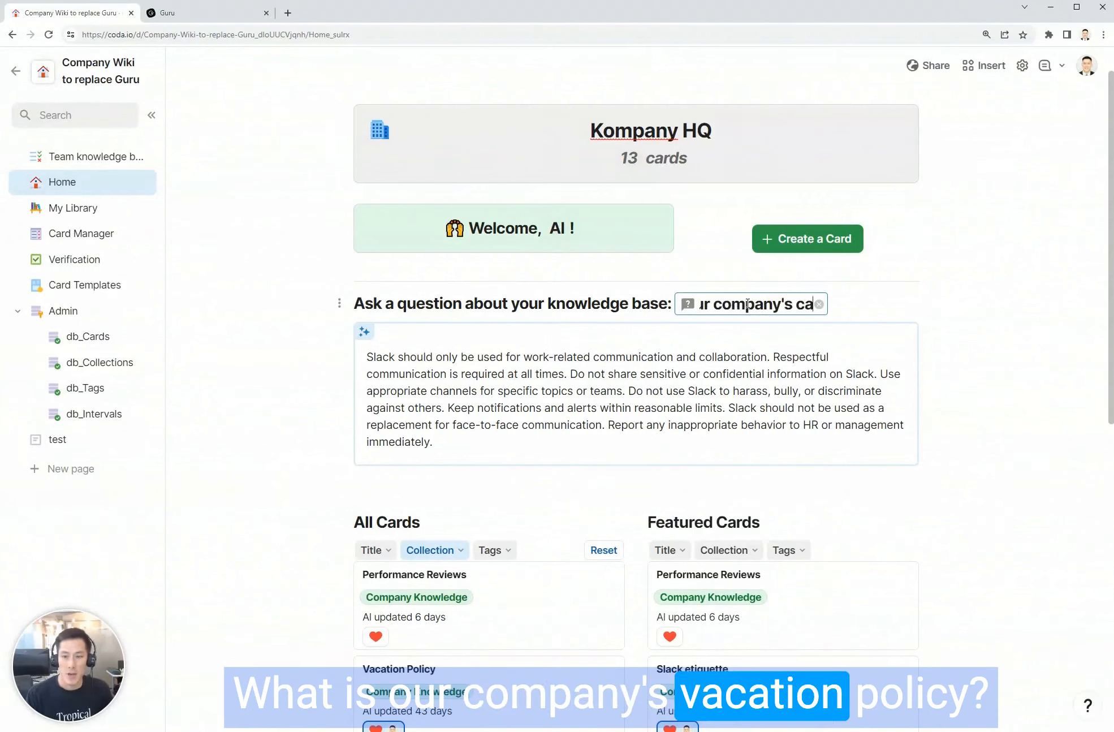
key(BackSpace)
text(ion policy?)
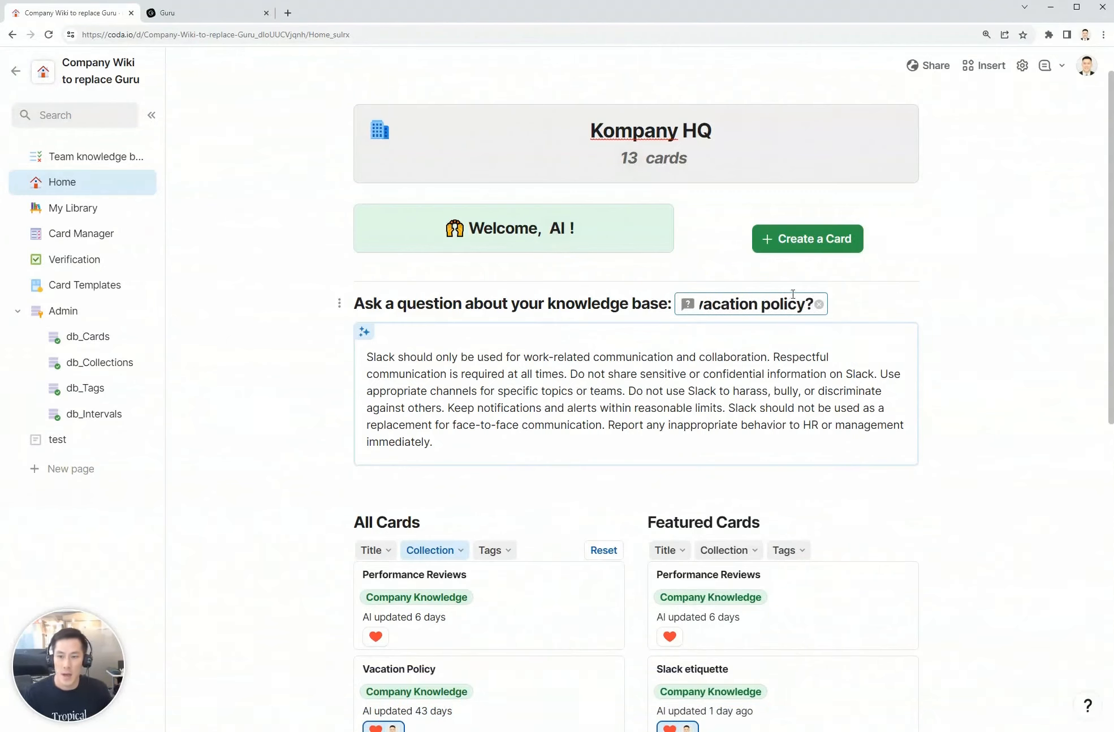
click(764, 373)
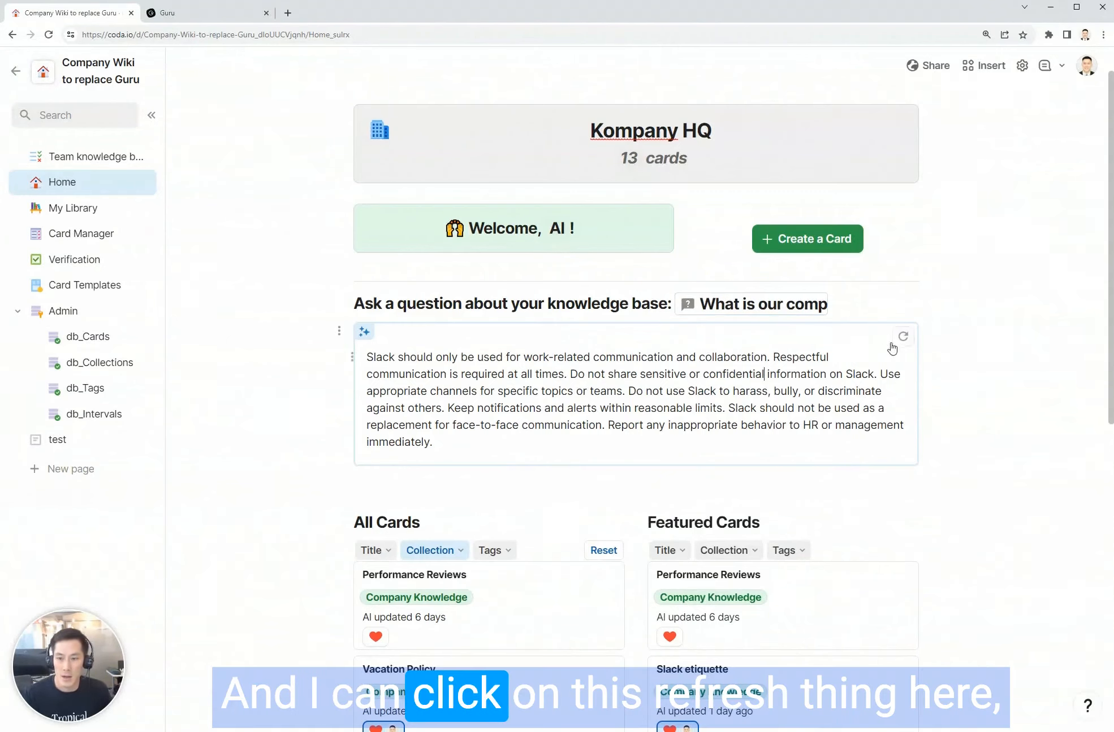
click(903, 337)
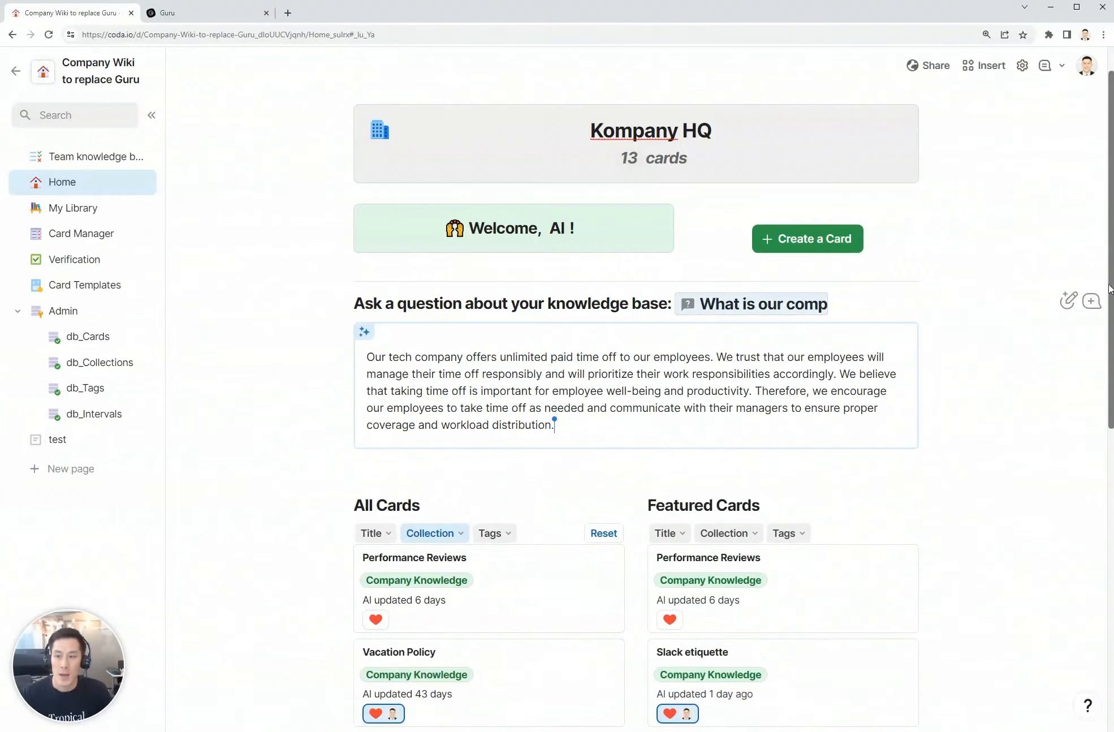
Look over the Favorites and New Cards on the My Library page, and open the Card Manager page.
scroll(1094, 396, down, 5)
scroll(1091, 431, up, 6)
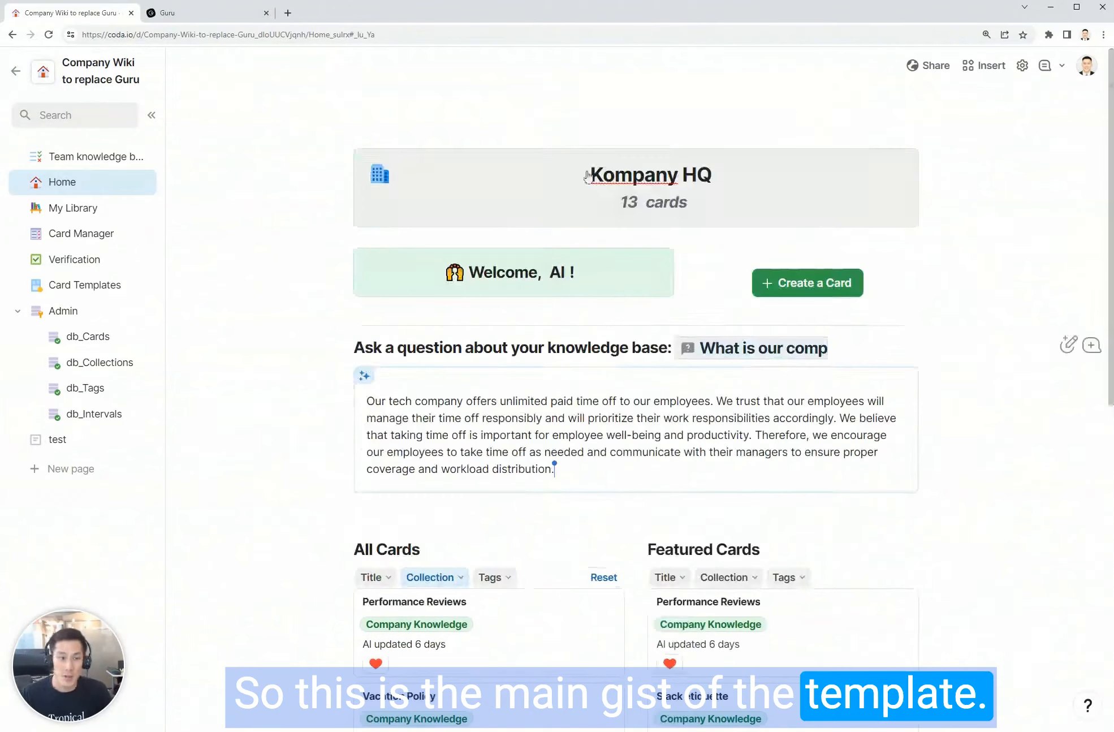
click(114, 213)
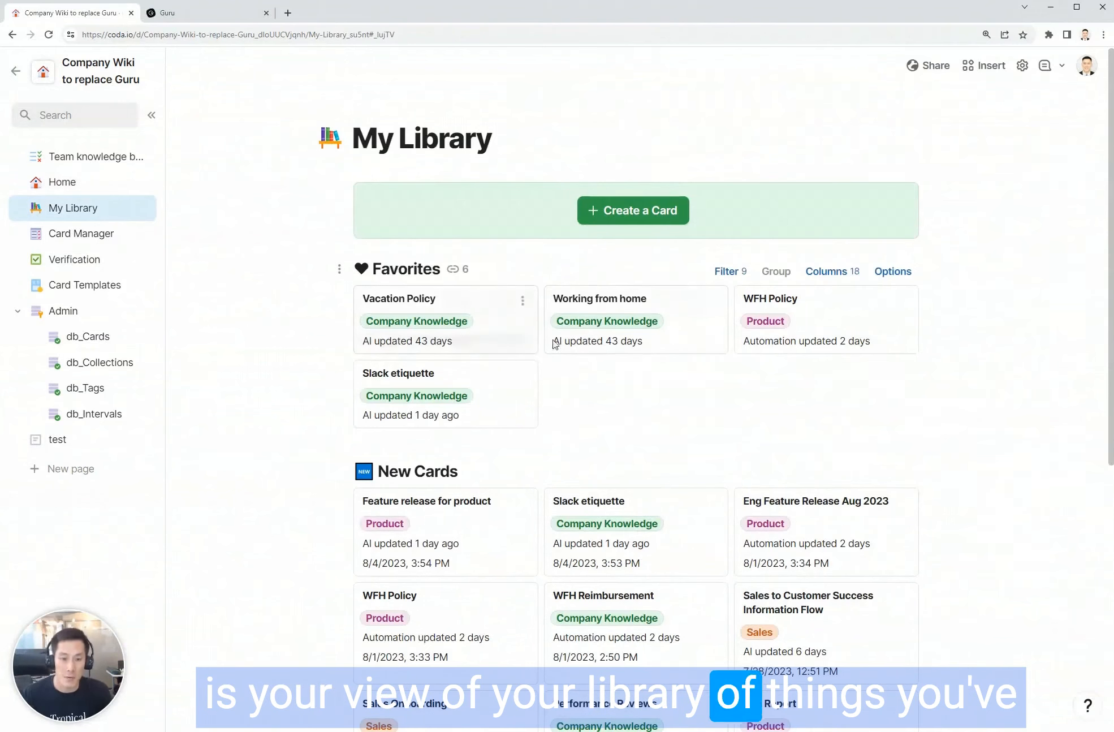
scroll(616, 389, down, 4)
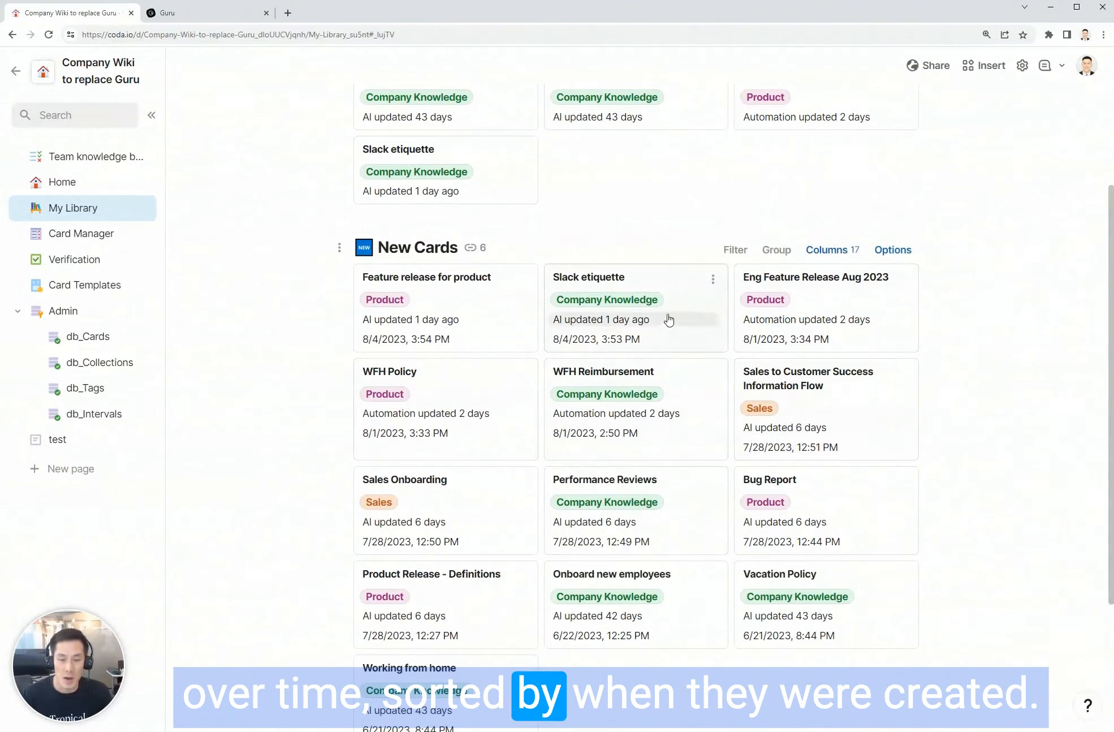
click(105, 235)
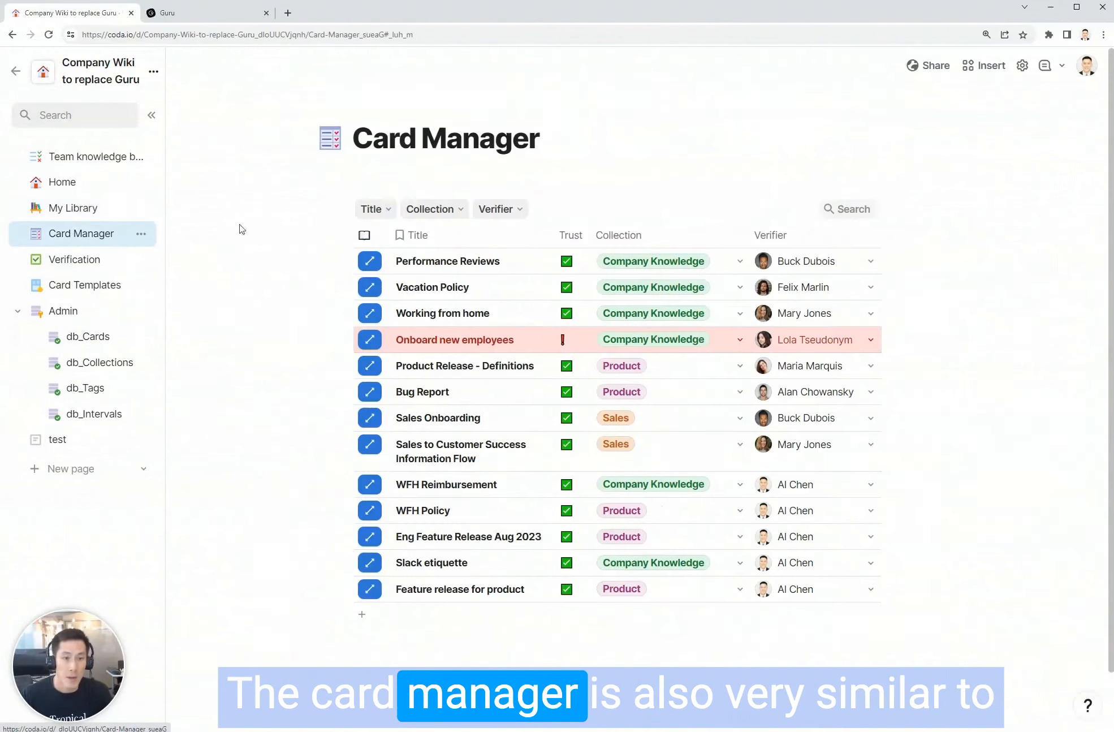
Switch to Guru for comparison, open its Card Manager and enable the Verification State attribute filter.
click(225, 12)
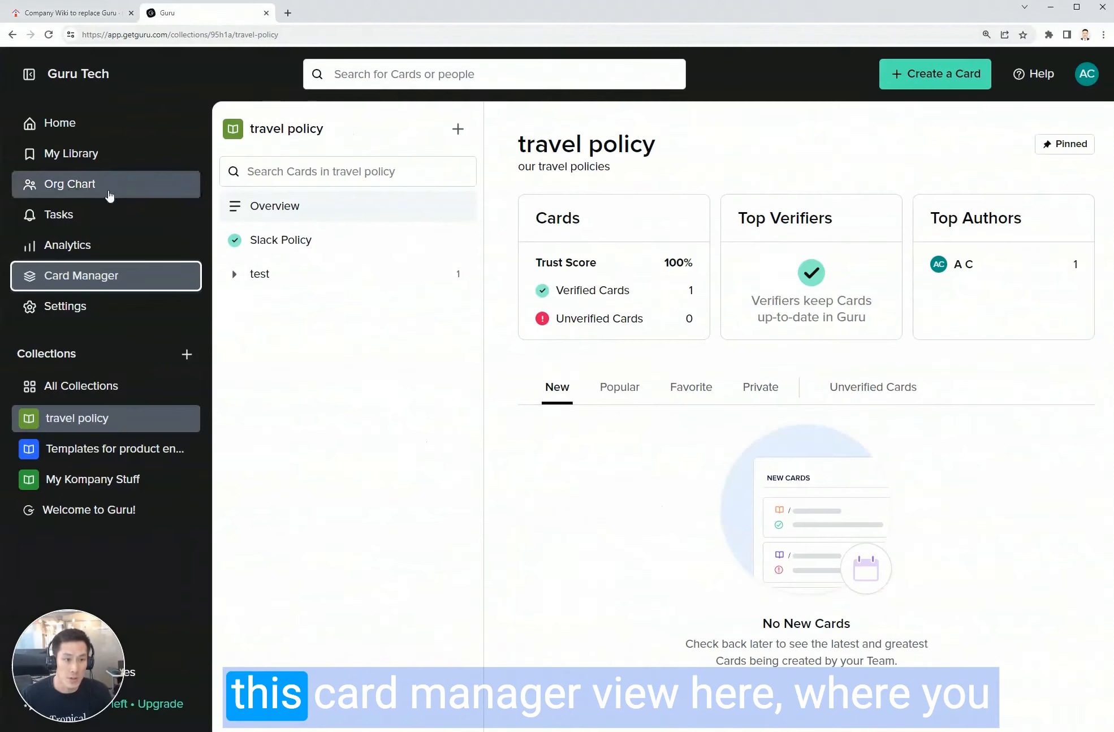
click(234, 273)
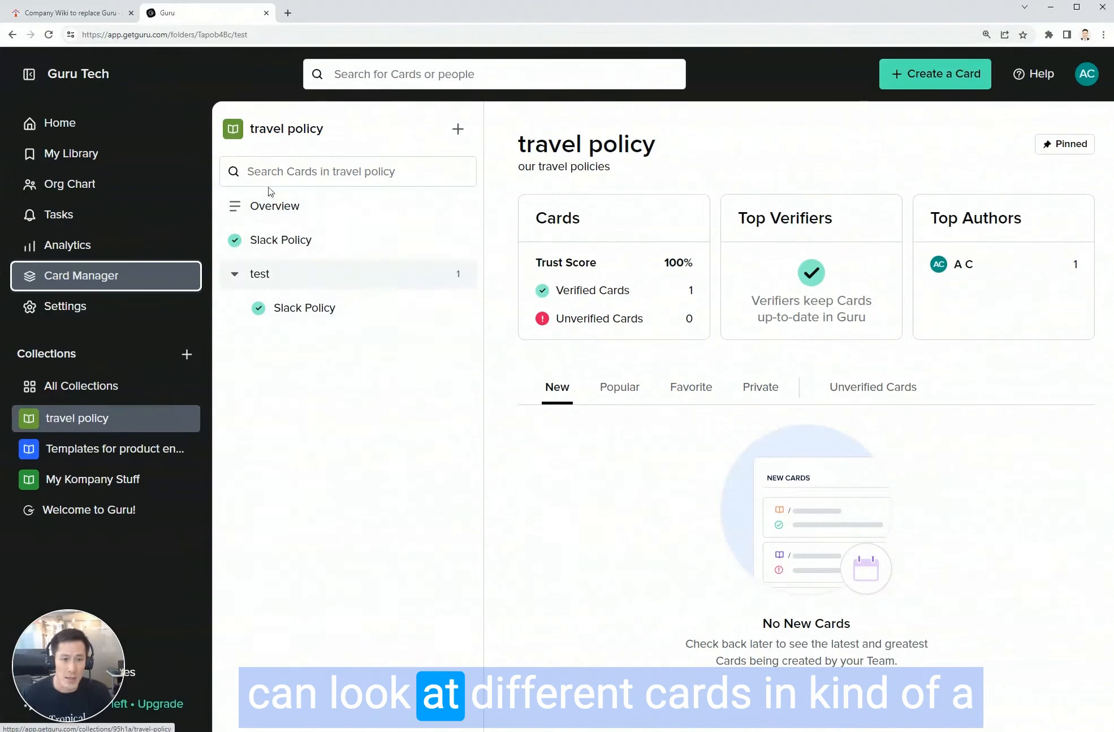
click(141, 277)
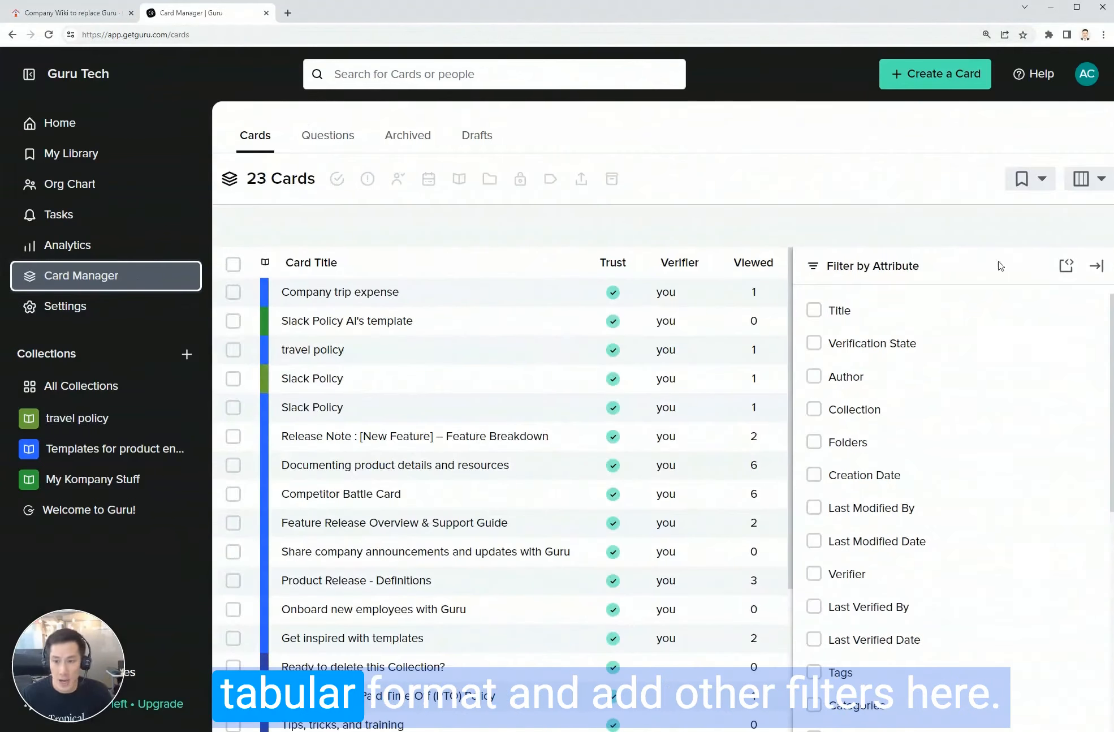
click(815, 343)
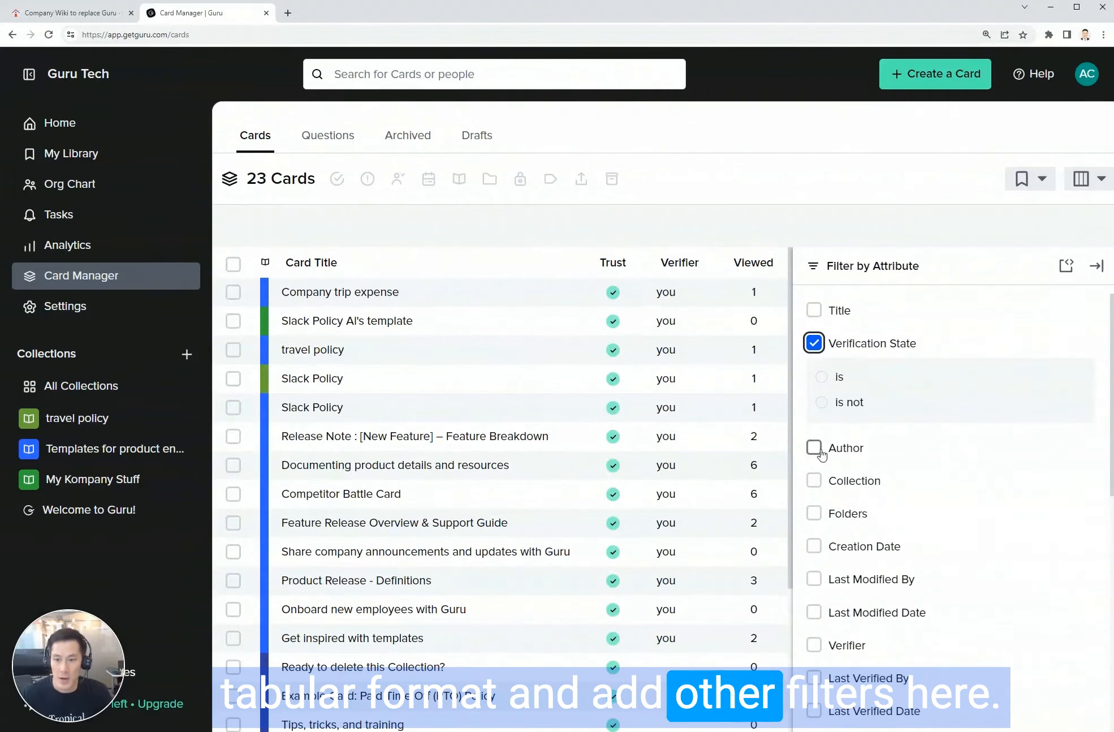
Switch back to the Coda wiki and check the Title, Collection and Verifier filter options of the Card Manager table.
click(95, 16)
click(373, 208)
click(432, 208)
click(497, 208)
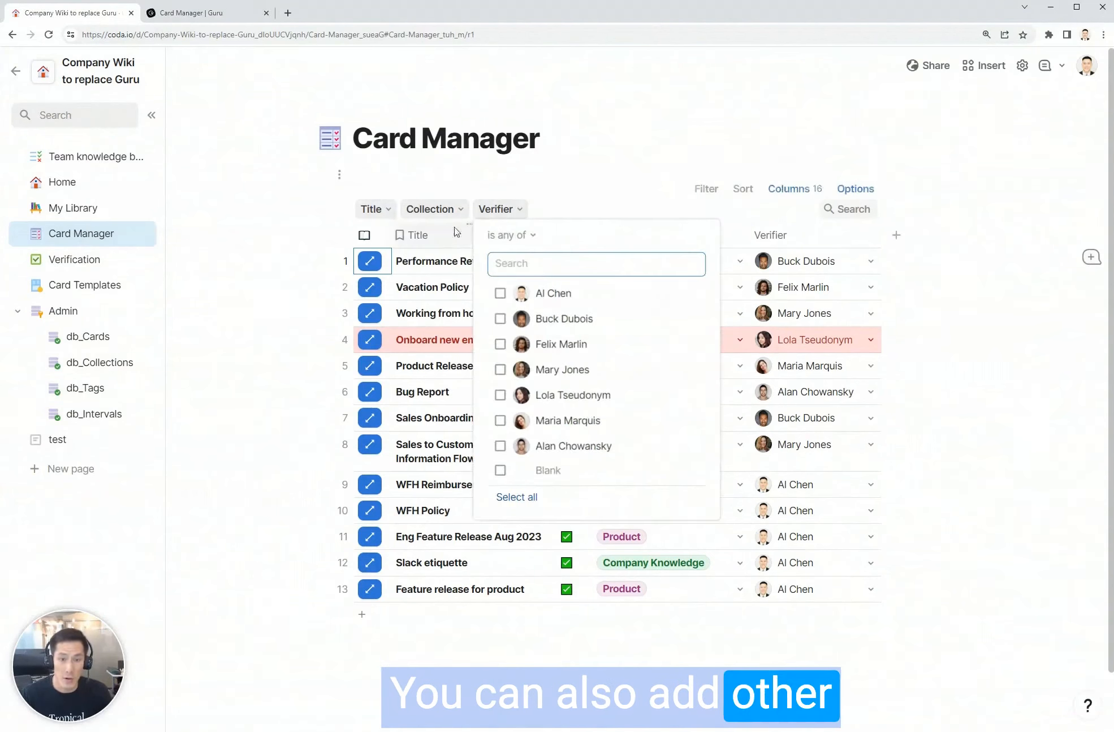
click(630, 133)
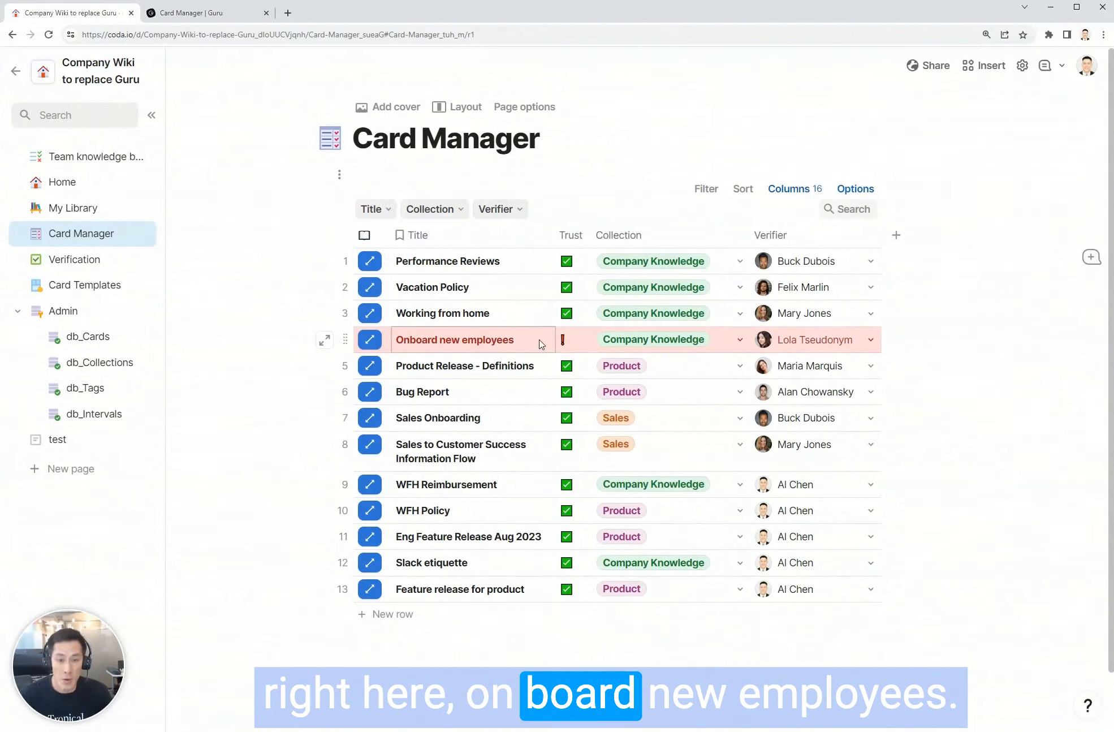
Check the cards' total days unverified on the Verification page, and switch to Guru's Card Manager for comparison.
click(100, 259)
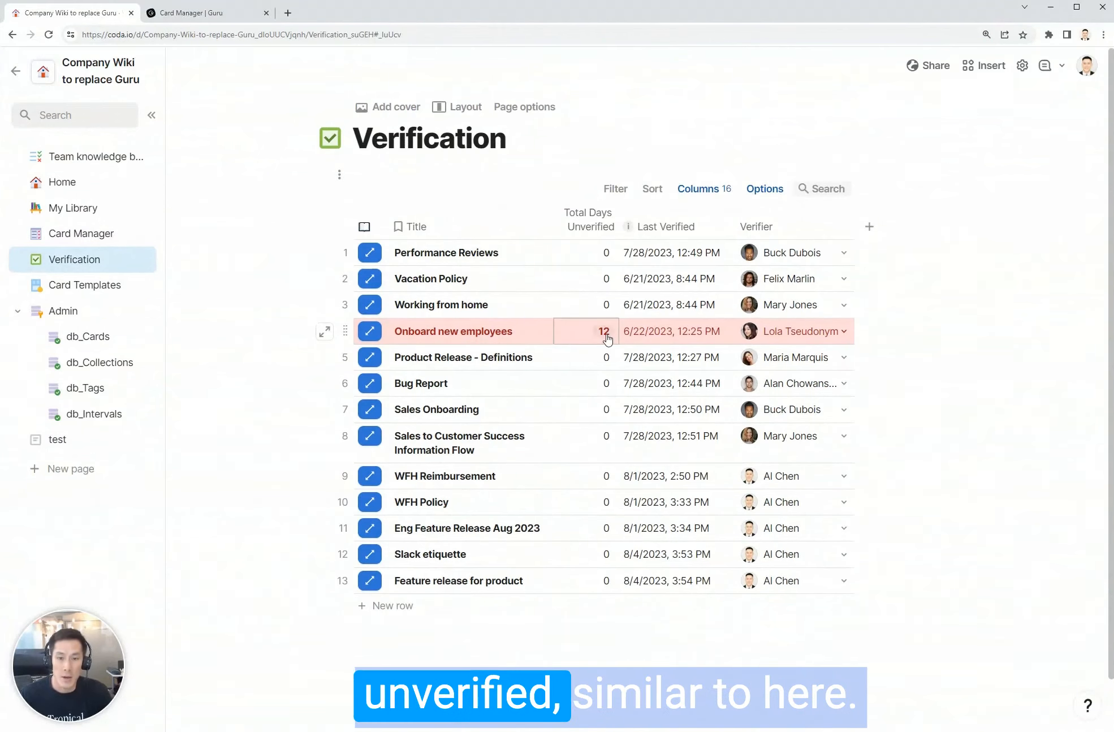
click(210, 12)
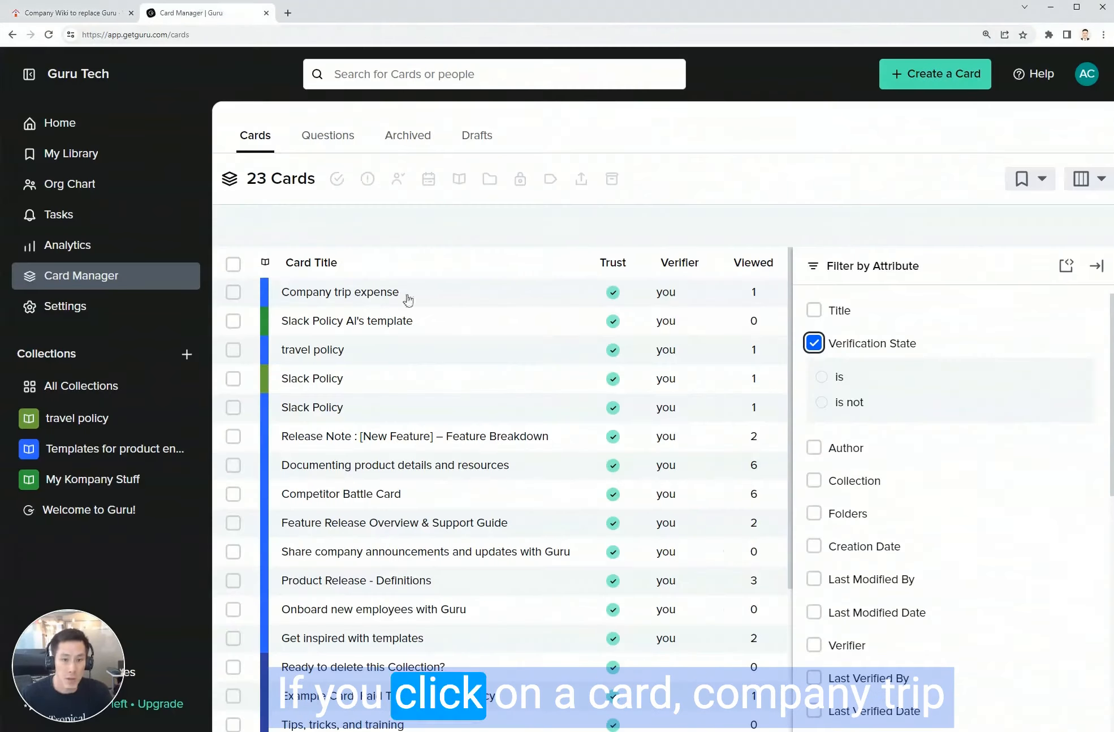
Open the Company trip expense card in Guru's Card Manager, unverify it and close the card.
click(373, 305)
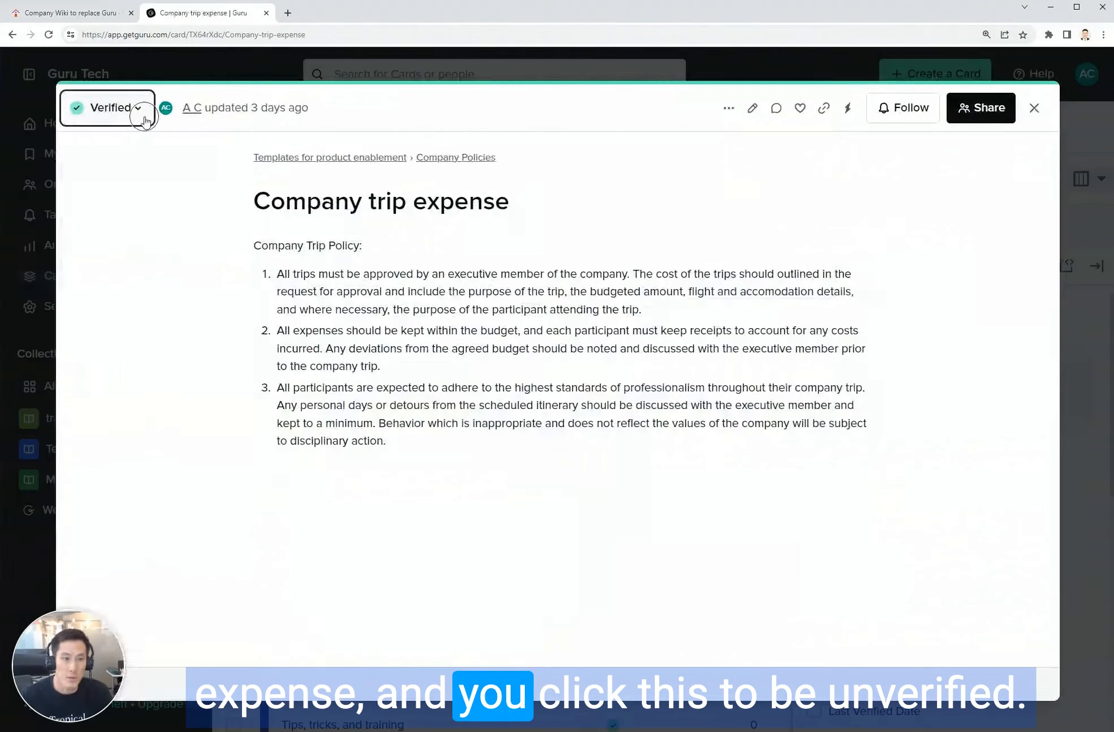
click(138, 112)
click(159, 455)
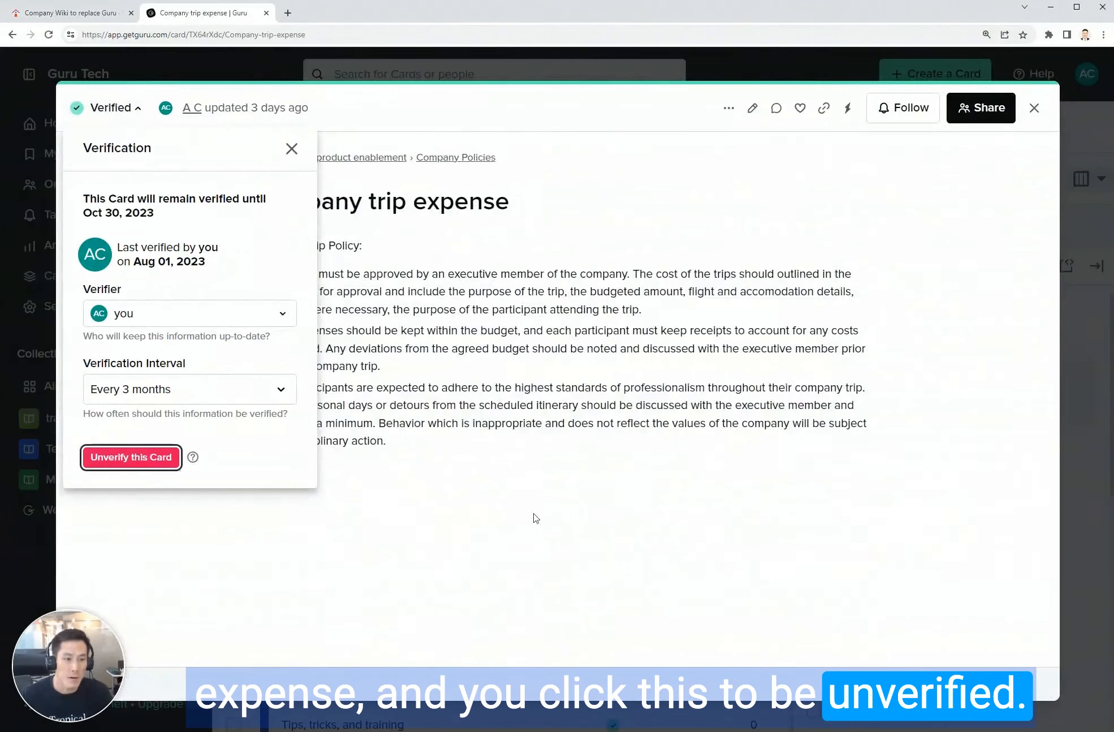
click(1091, 244)
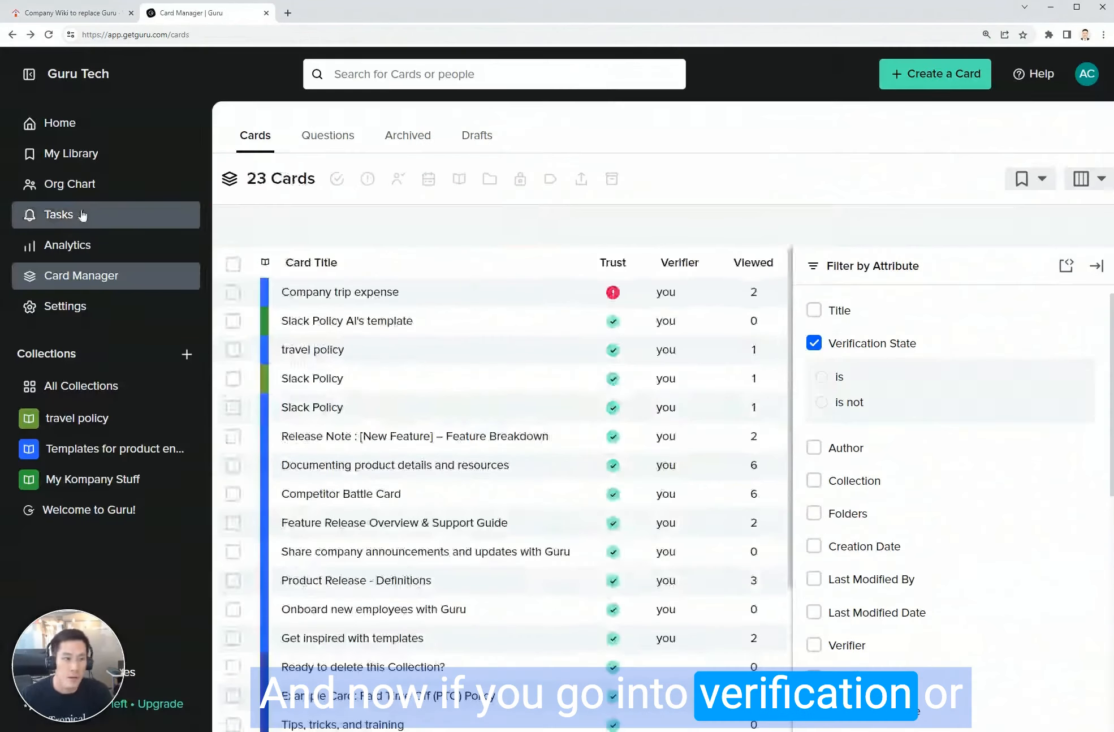
Check the unverified card in Guru's Verification tasks, and switch back to the Coda wiki to open the Onboard new employees card.
click(82, 223)
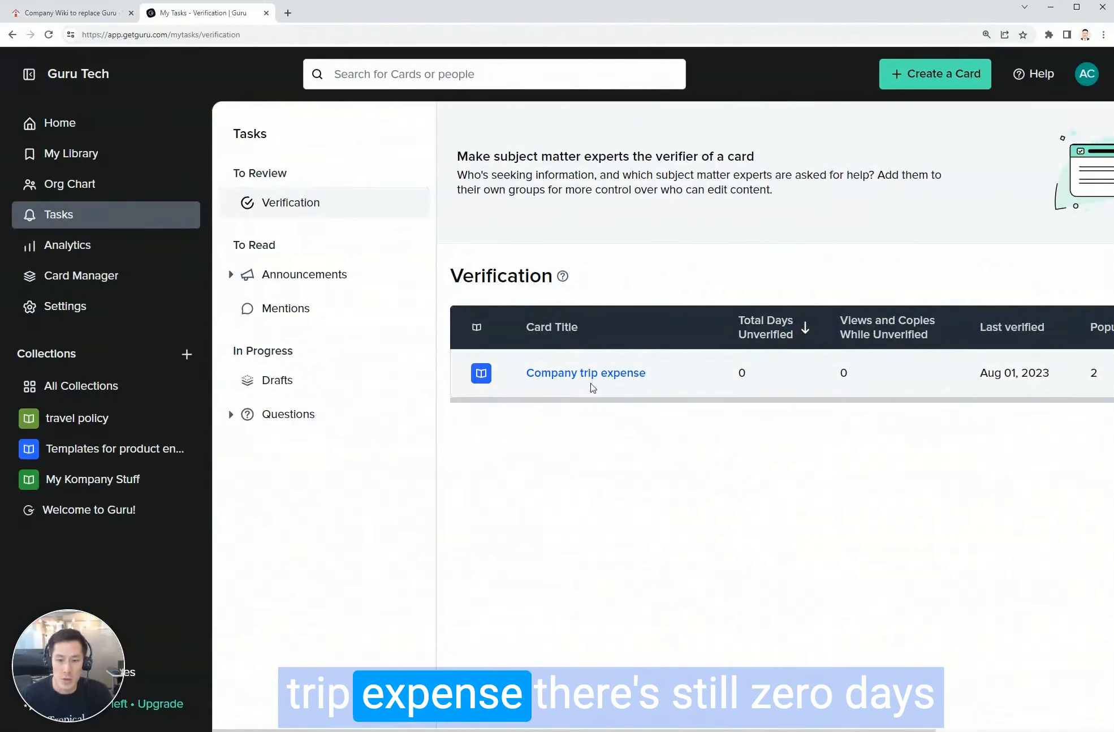
drag(592, 401, 875, 401)
click(91, 13)
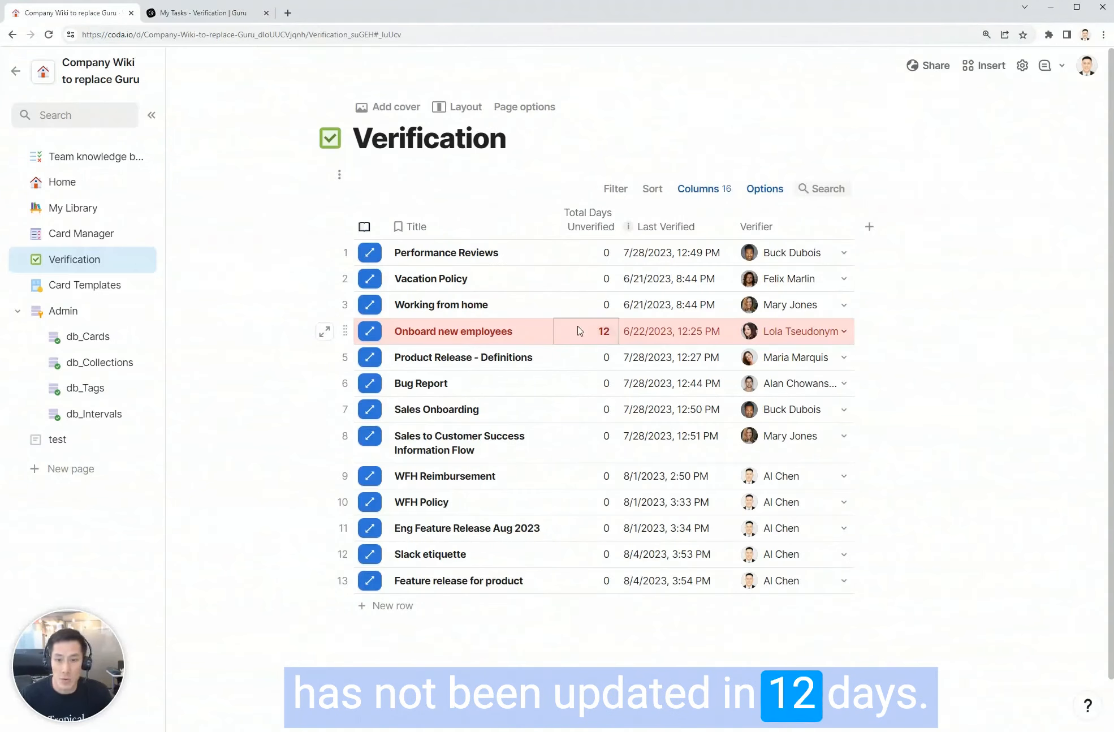
click(369, 330)
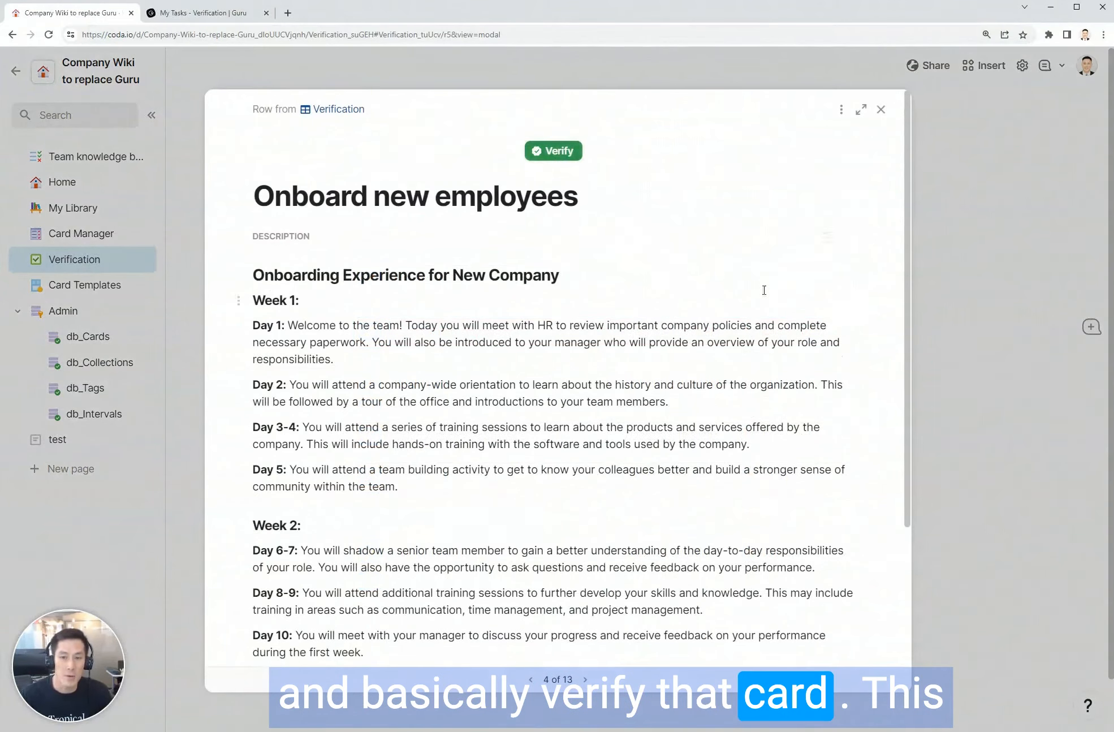
Close the card and look through the Admin tables db_Cards, db_Collections, db_Tags and db_Intervals.
click(73, 313)
click(109, 340)
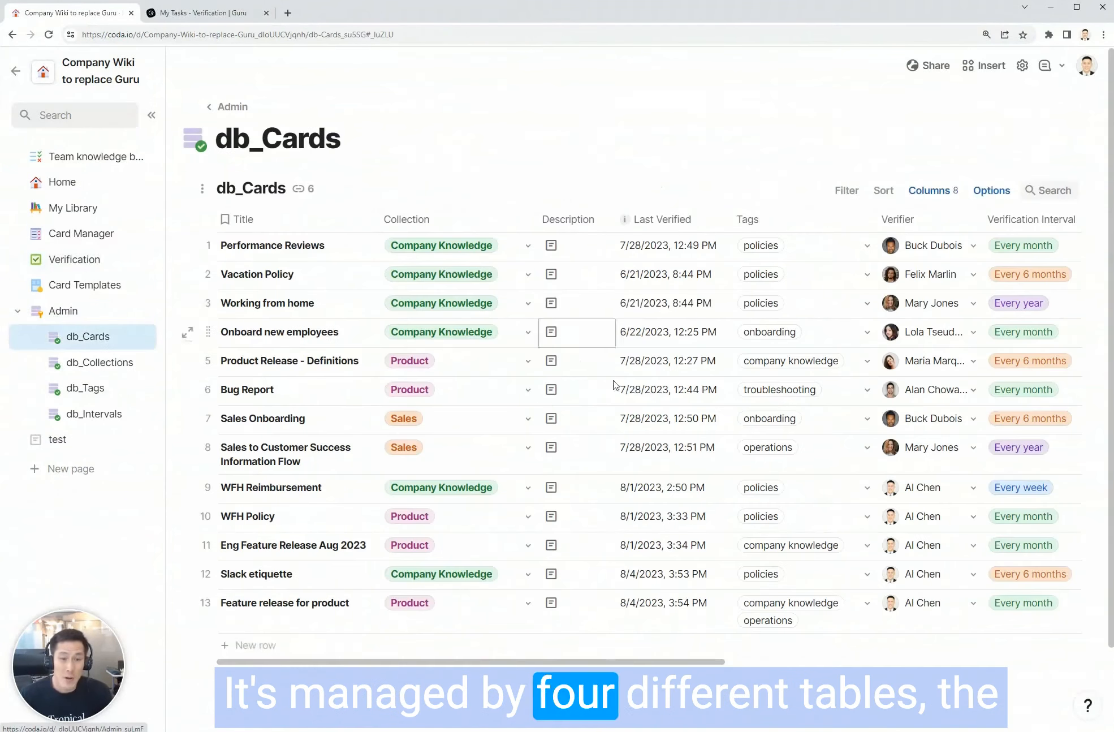
click(109, 369)
click(105, 391)
click(108, 416)
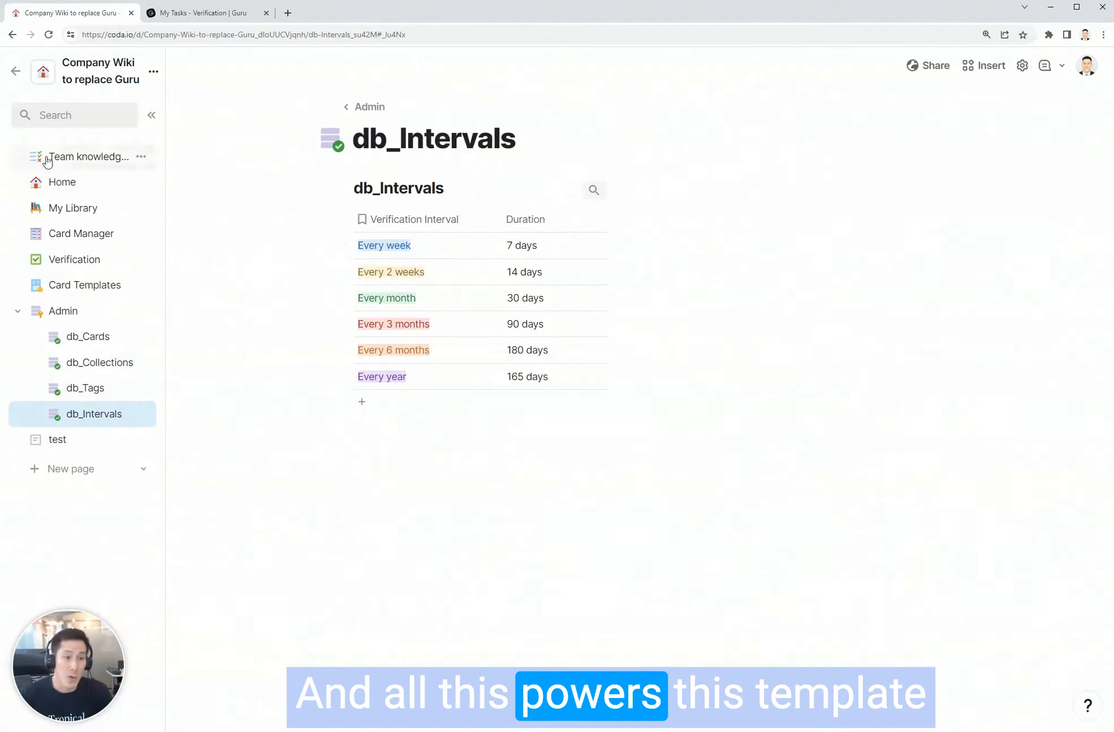
Return to the wiki's Home page and look over its contents.
click(93, 185)
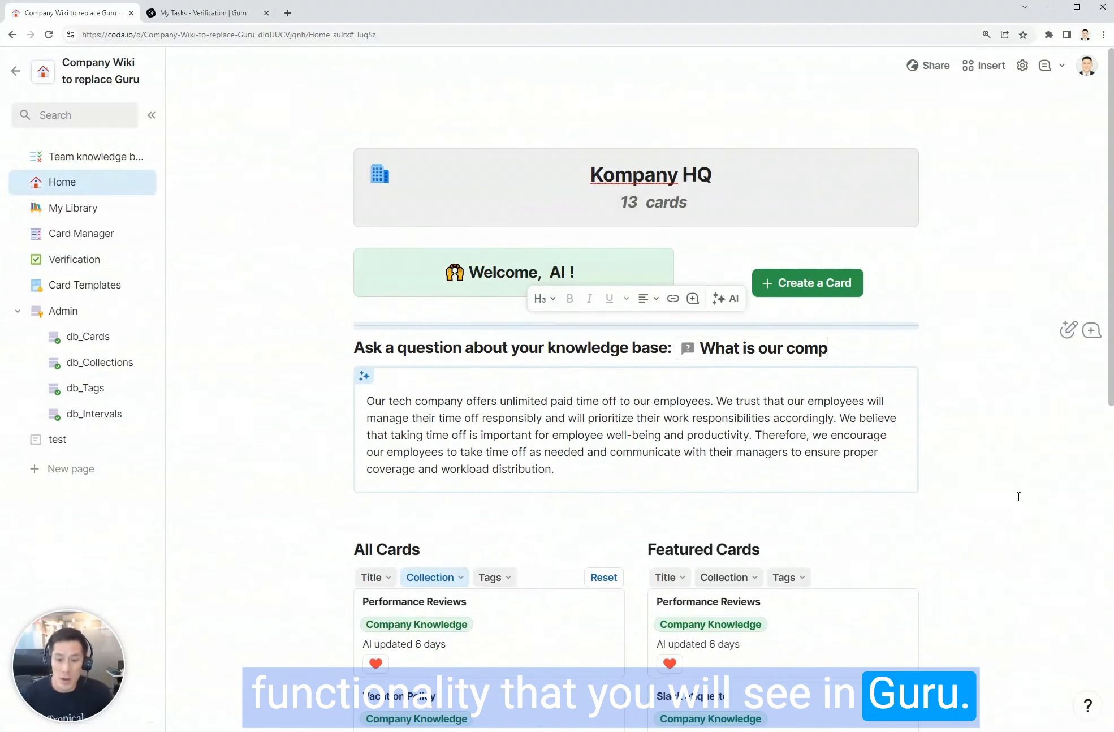
scroll(1018, 496, down, 10)
scroll(1018, 497, up, 10)
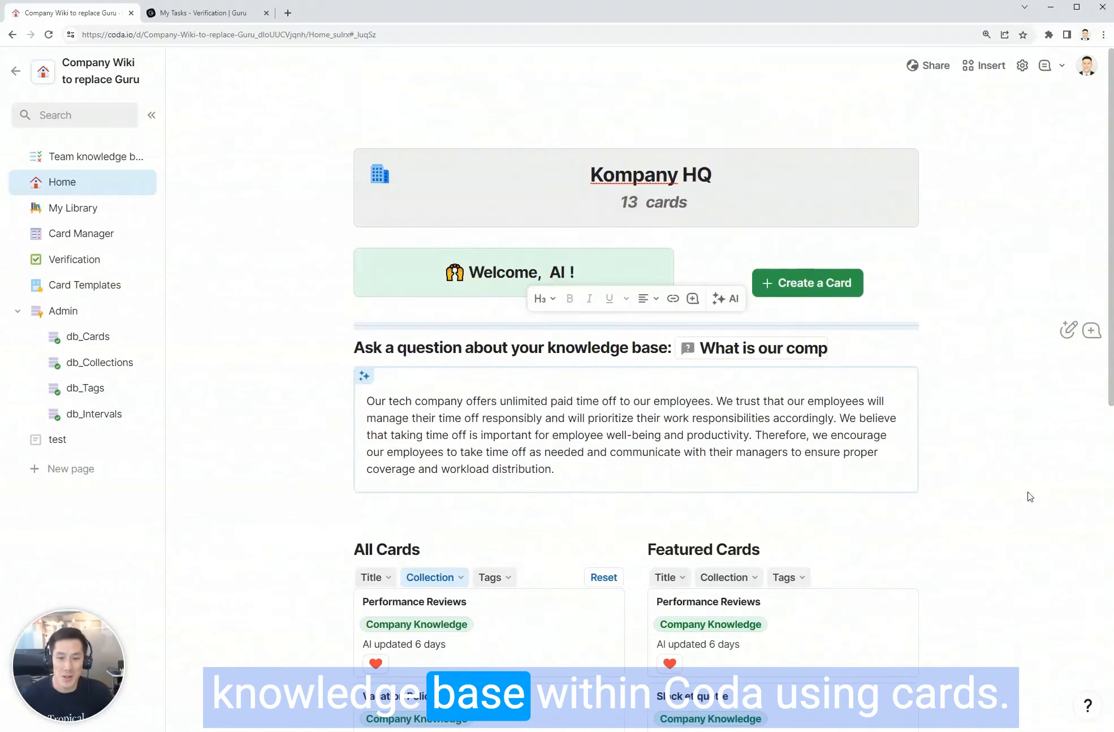